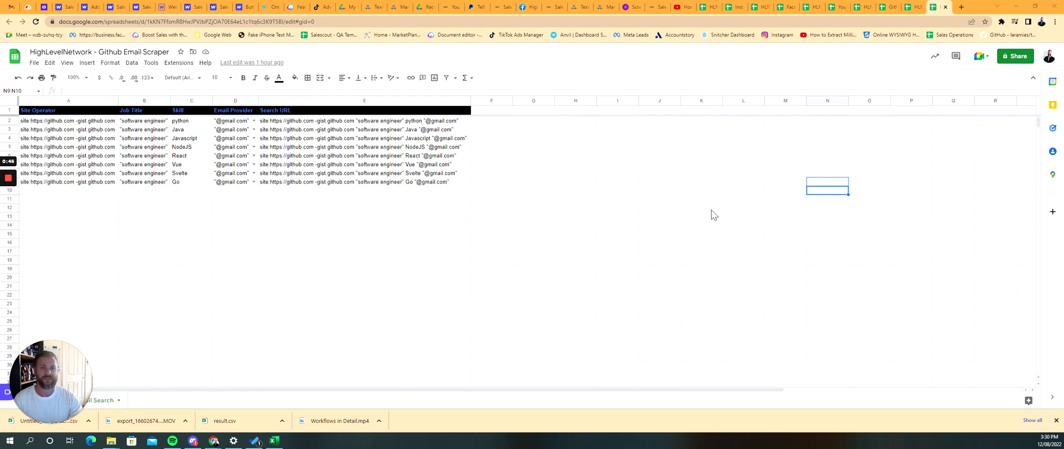
Step: Select an empty cell in the HighLevelNetwork - Github Email Scraper sheet
{"action": "left_click", "coordinate": [745, 270]}
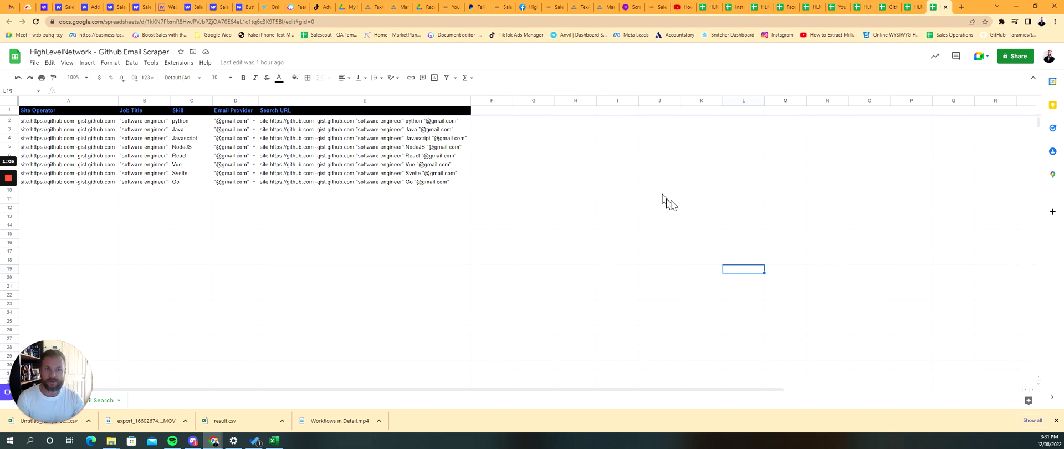
Step: Switch through the browser tabs to the HLN - LinkedIn Email & Phone Scraper sheet
{"action": "left_click", "coordinate": [910, 9]}
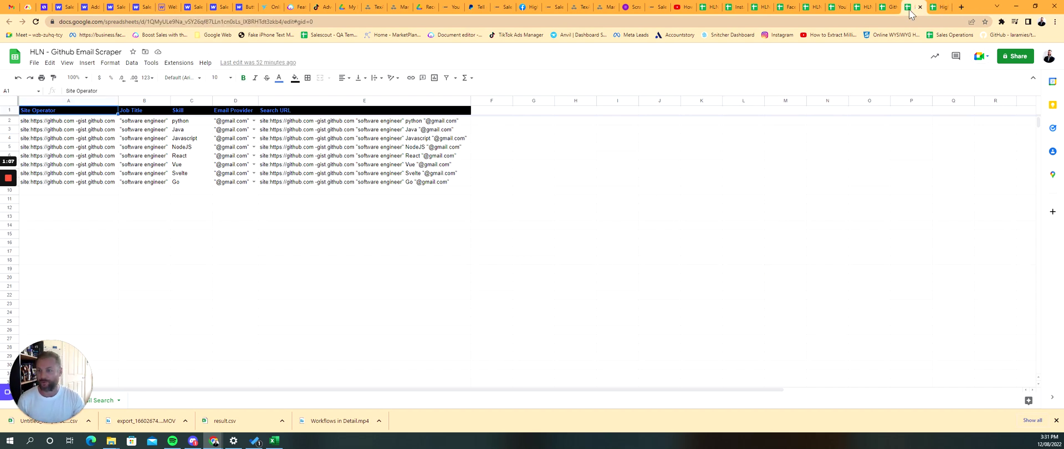
{"action": "left_click", "coordinate": [889, 7]}
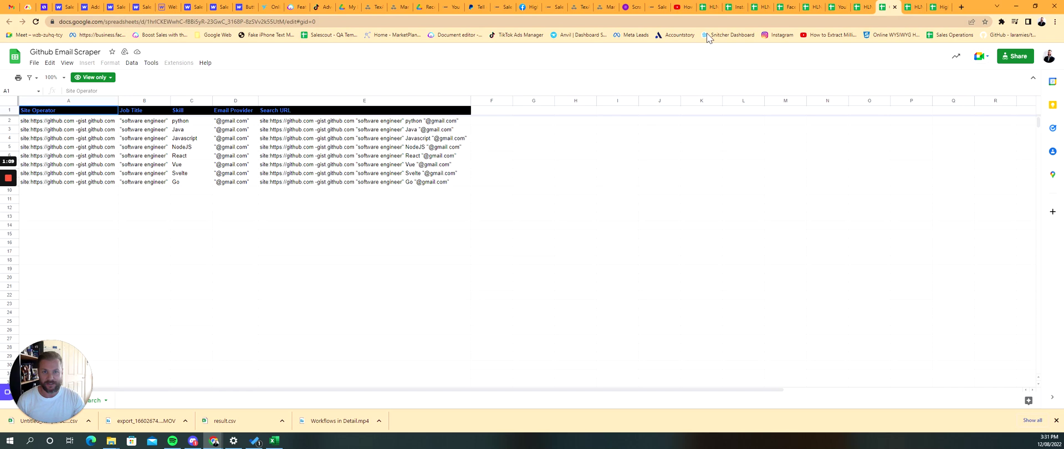
{"action": "left_click", "coordinate": [708, 7]}
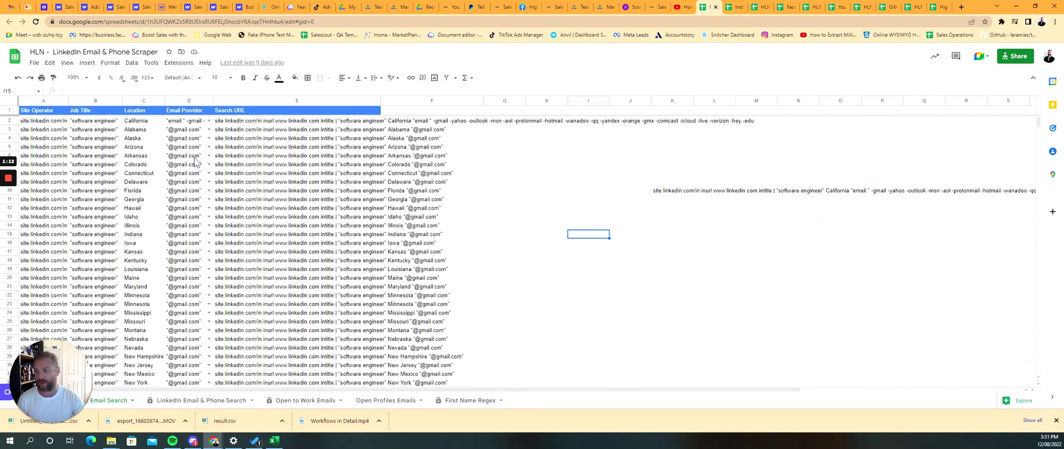
Step: Select the entire long LinkedIn search query in cell K10 to copy it
{"action": "left_click", "coordinate": [669, 194]}
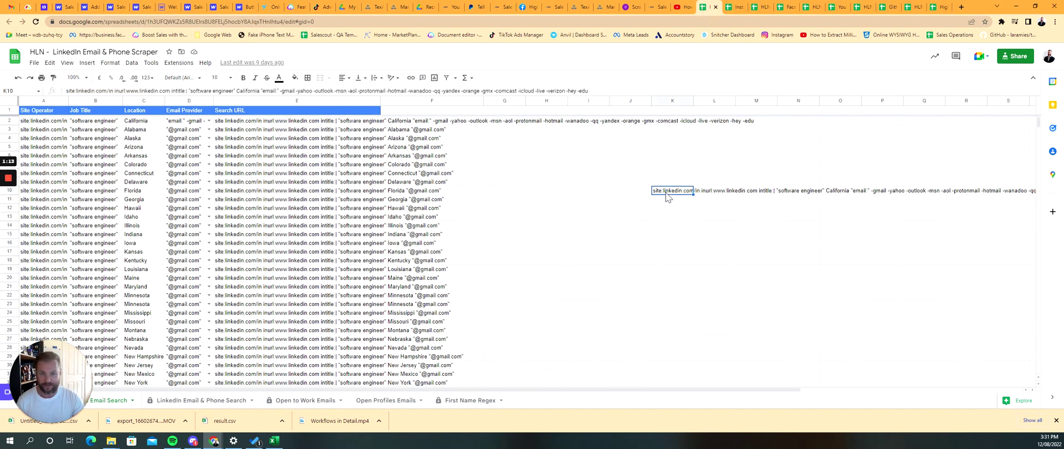
{"action": "left_click", "coordinate": [251, 91]}
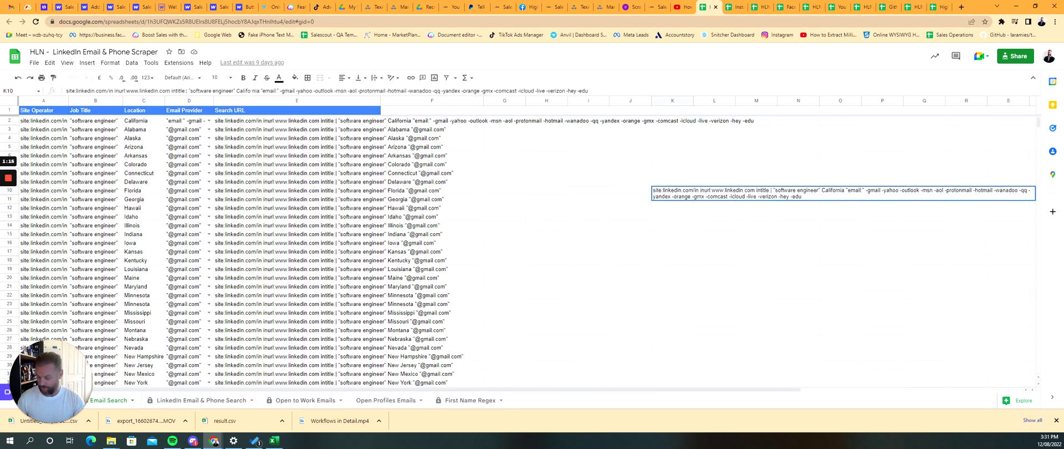
{"action": "key", "text": "ctrl+a"}
Step: Paste the copied LinkedIn site: query into the search box of a new Google tab
{"action": "left_click", "coordinate": [962, 7]}
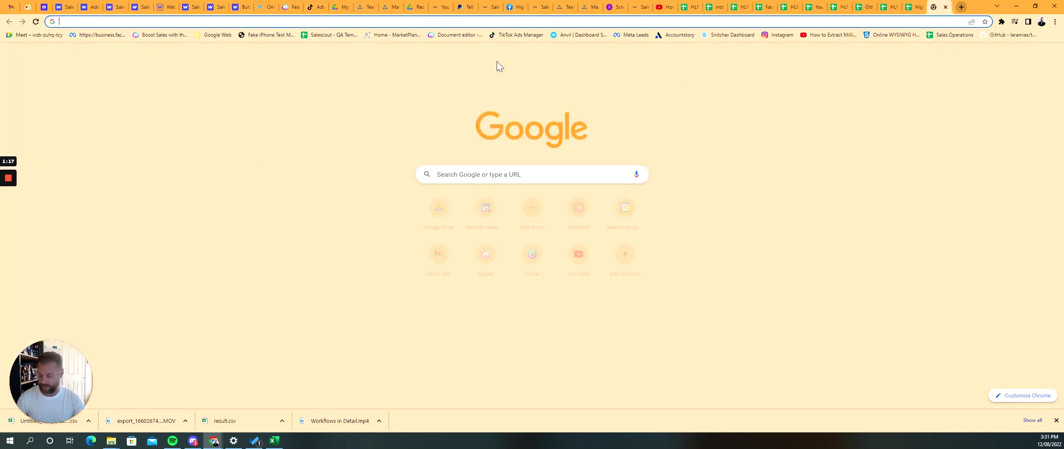
{"action": "left_click", "coordinate": [430, 174]}
{"action": "key", "text": "ctrl+v"}
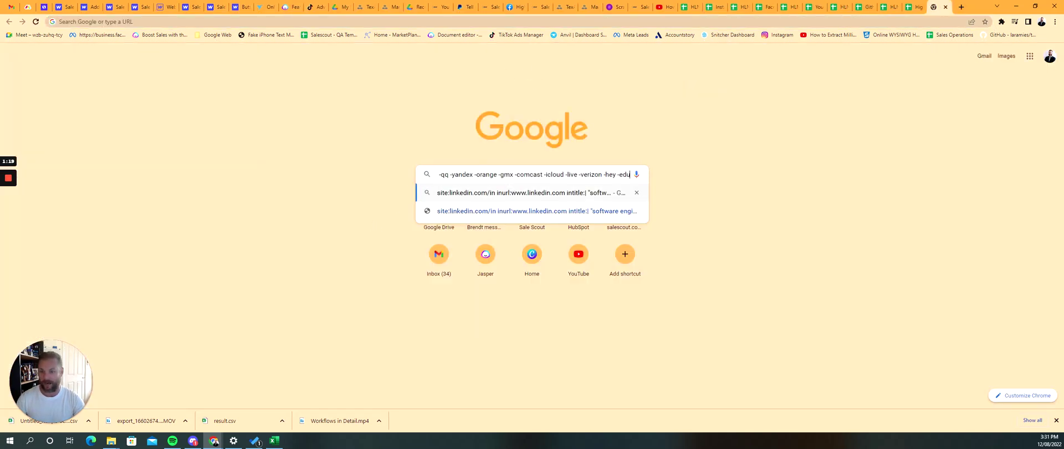
{"action": "key", "text": "Home"}
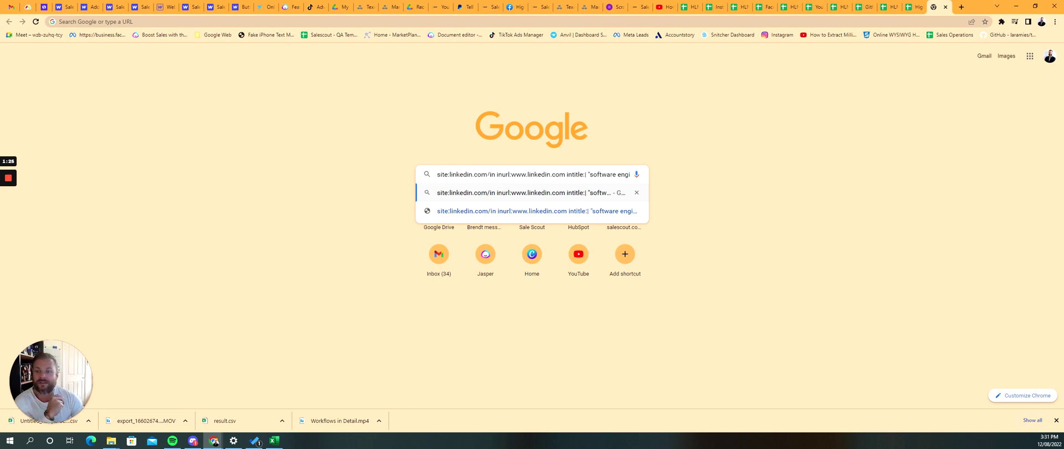
Step: Highlight the site:linkedin.com and intitle parts, then run the search for about 5,500 results
{"action": "left_click_drag", "start_coordinate": [487, 174], "coordinate": [427, 177]}
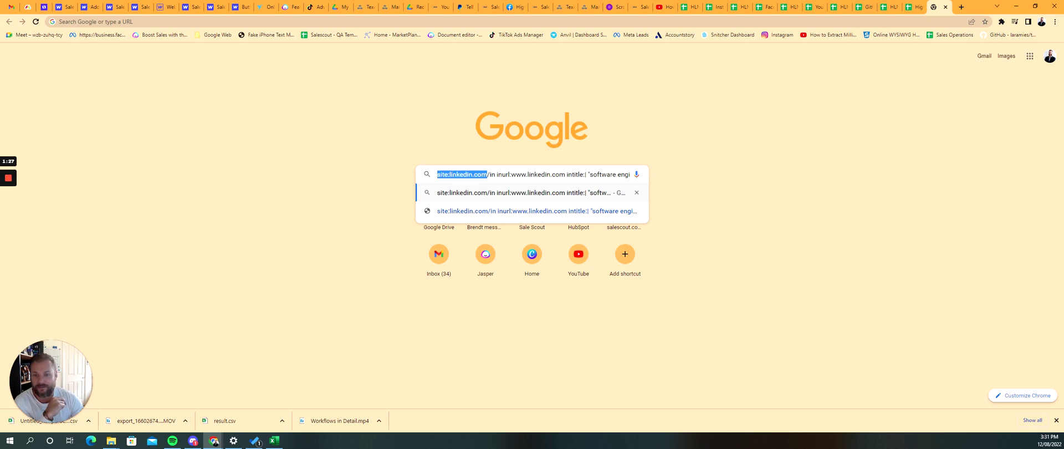
{"action": "mouse_move", "coordinate": [567, 174]}
{"action": "left_mouse_down"}
{"action": "mouse_move", "coordinate": [631, 175]}
{"action": "mouse_move", "coordinate": [553, 174]}
{"action": "mouse_move", "coordinate": [574, 175]}
{"action": "left_mouse_up"}
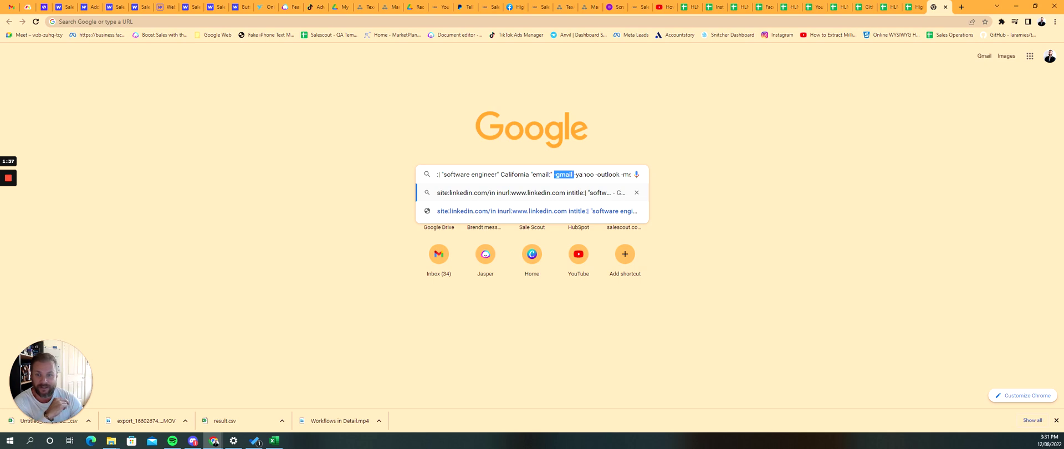
{"action": "triple_click", "coordinate": [564, 175]}
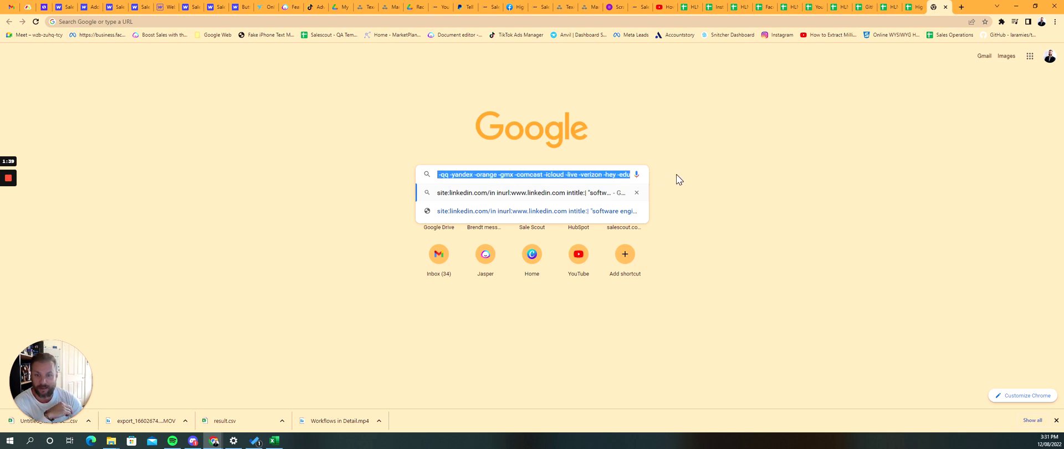
{"action": "left_click", "coordinate": [570, 199]}
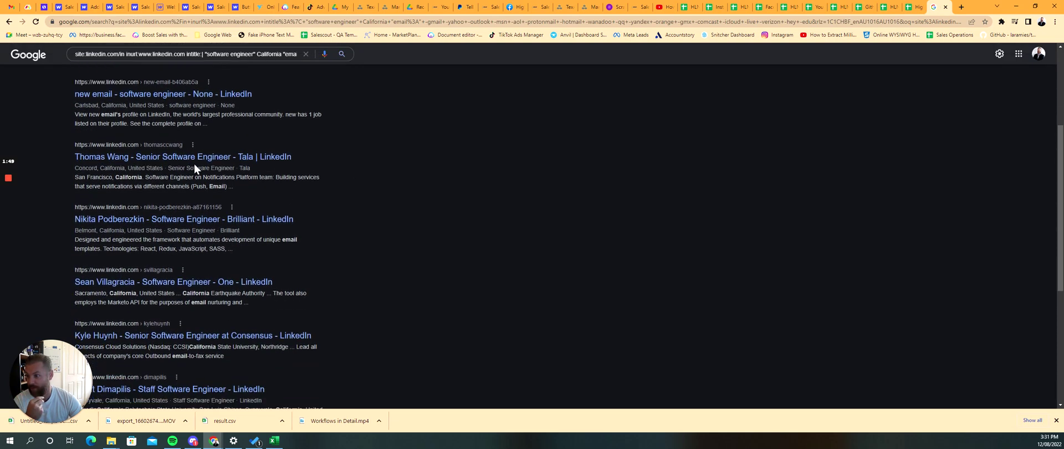
{"action": "scroll", "coordinate": [156, 172], "scroll_direction": "down", "scroll_amount": 1}
{"action": "scroll", "coordinate": [341, 249], "scroll_direction": "down", "scroll_amount": 1}
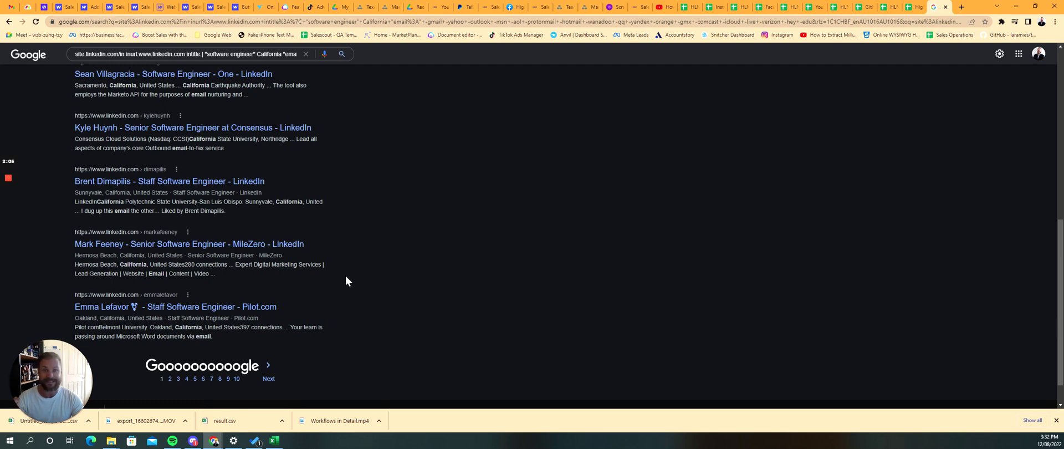
{"action": "scroll", "coordinate": [358, 276], "scroll_direction": "up", "scroll_amount": 3}
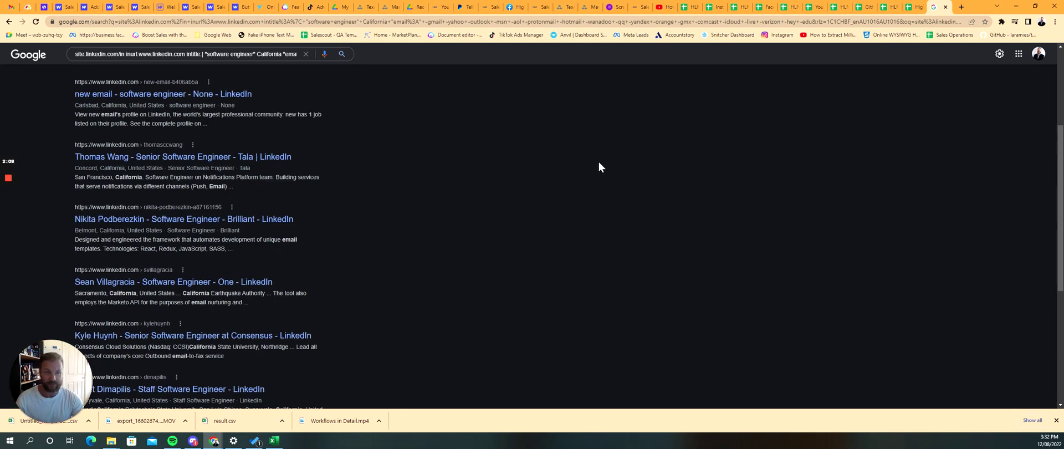
{"action": "scroll", "coordinate": [616, 166], "scroll_direction": "up", "scroll_amount": 3}
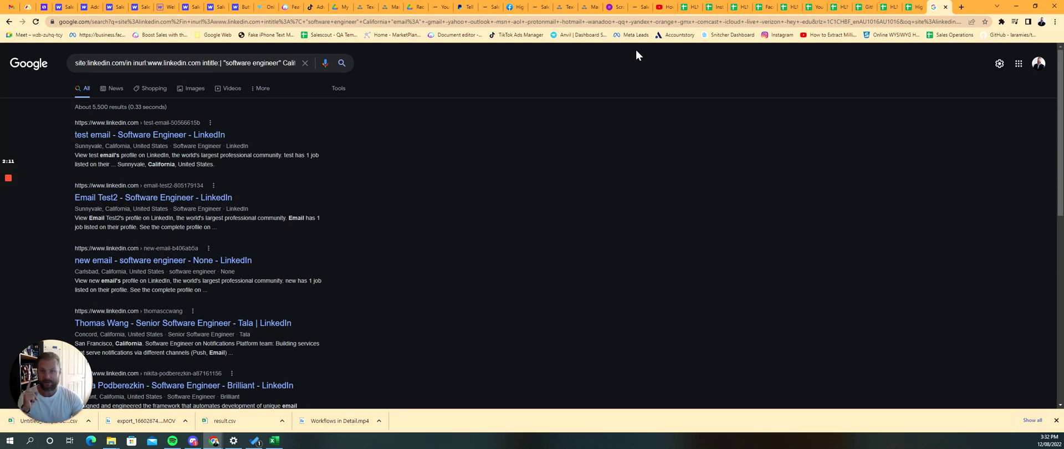
{"action": "left_click", "coordinate": [566, 8]}
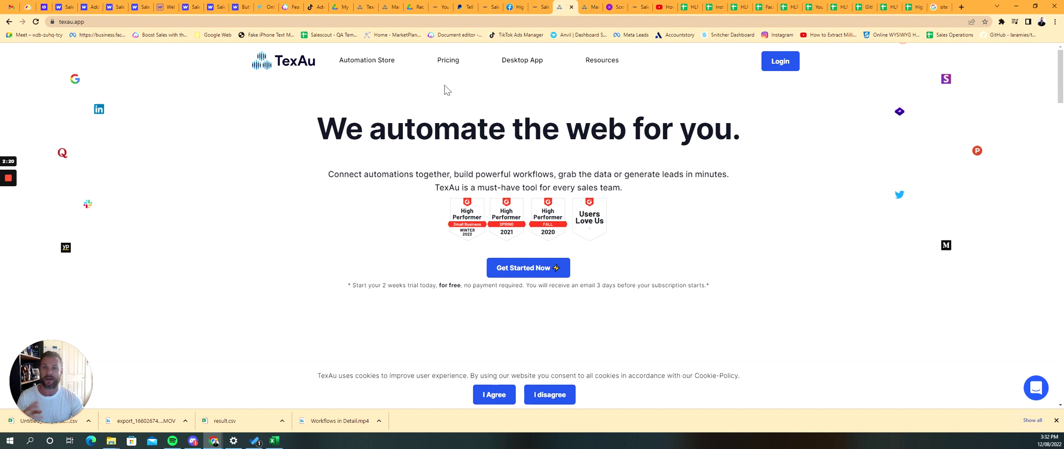
Step: Browse the Spices catalogue in the existing TexAu recipe
{"action": "left_click", "coordinate": [589, 7]}
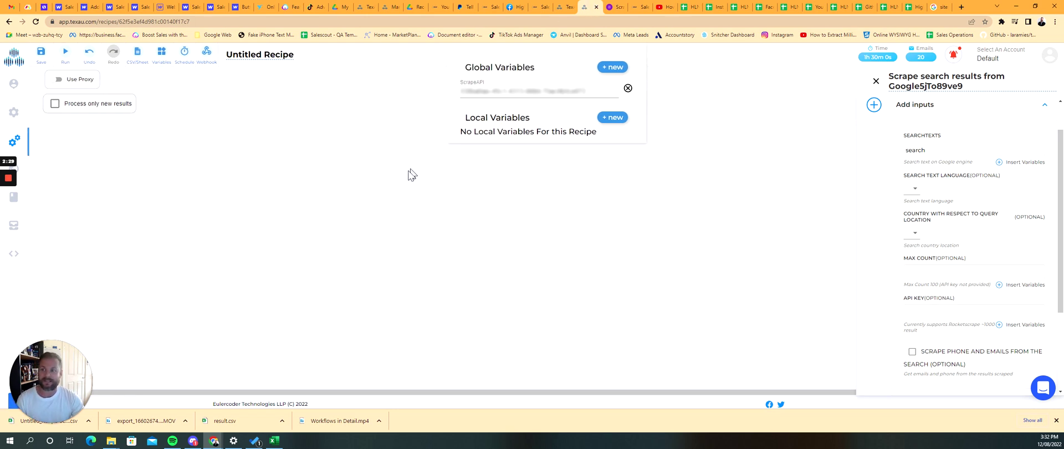
{"action": "mouse_move", "coordinate": [40, 114]}
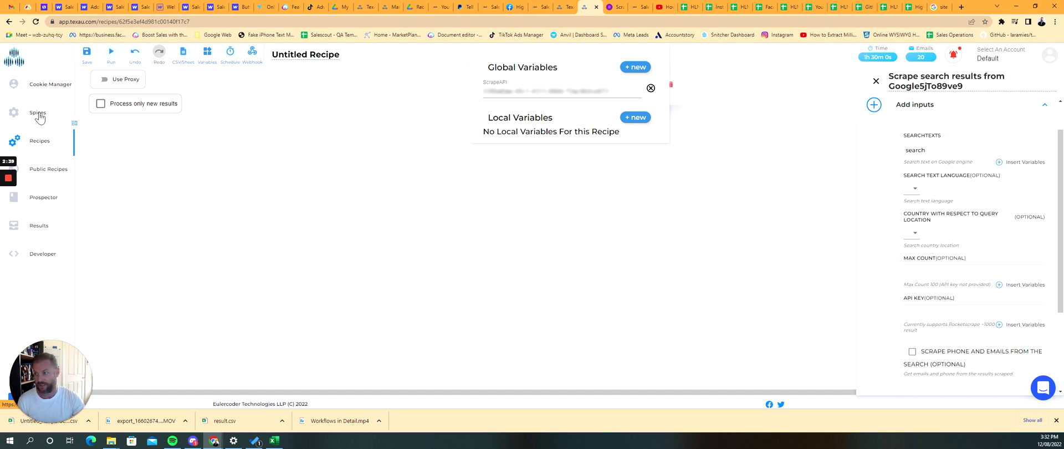
{"action": "left_click", "coordinate": [39, 113]}
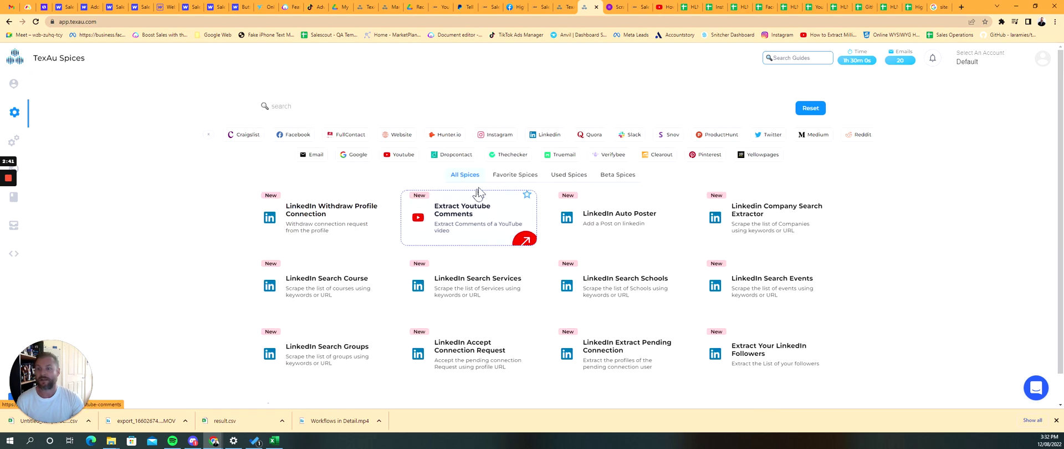
{"action": "scroll", "coordinate": [415, 209], "scroll_direction": "down", "scroll_amount": 5}
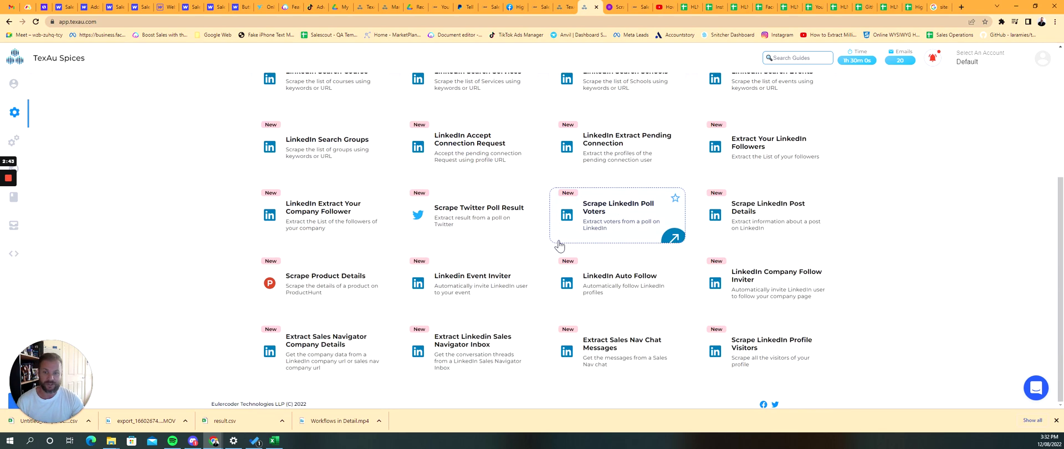
{"action": "scroll", "coordinate": [527, 230], "scroll_direction": "up", "scroll_amount": 5}
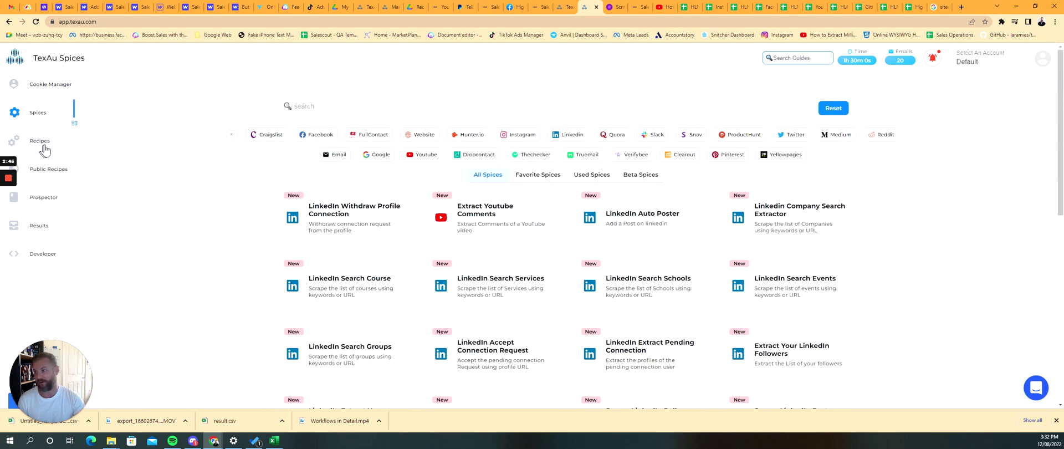
Step: Create a new untitled recipe from the Recipes list, then return to the Github Email Scraper sheet
{"action": "left_click", "coordinate": [41, 141]}
{"action": "left_click", "coordinate": [418, 156]}
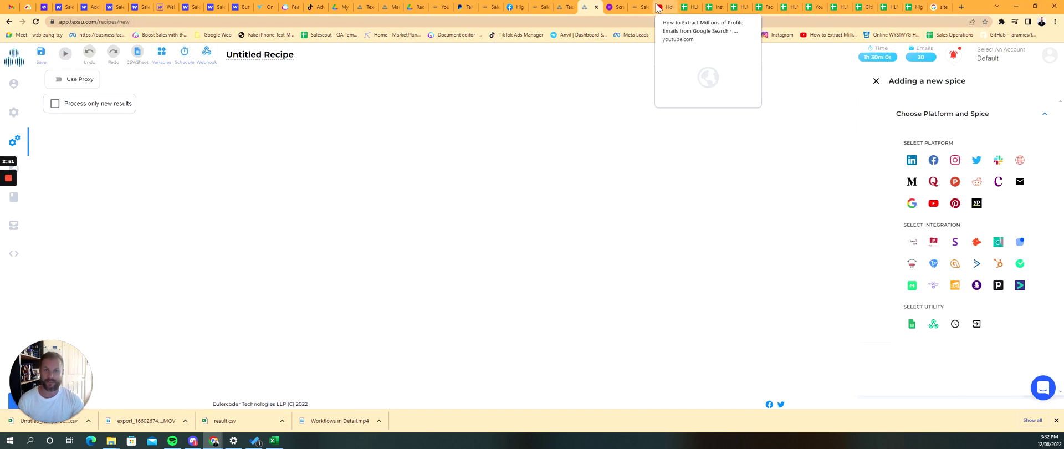
{"action": "left_click", "coordinate": [912, 7]}
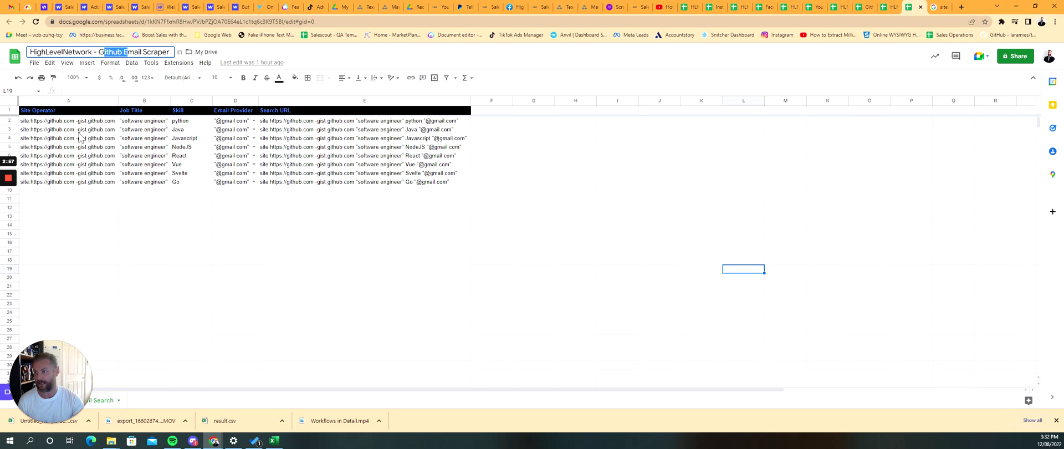
{"action": "left_click", "coordinate": [70, 148]}
{"action": "left_click", "coordinate": [156, 136]}
{"action": "left_click", "coordinate": [195, 137]}
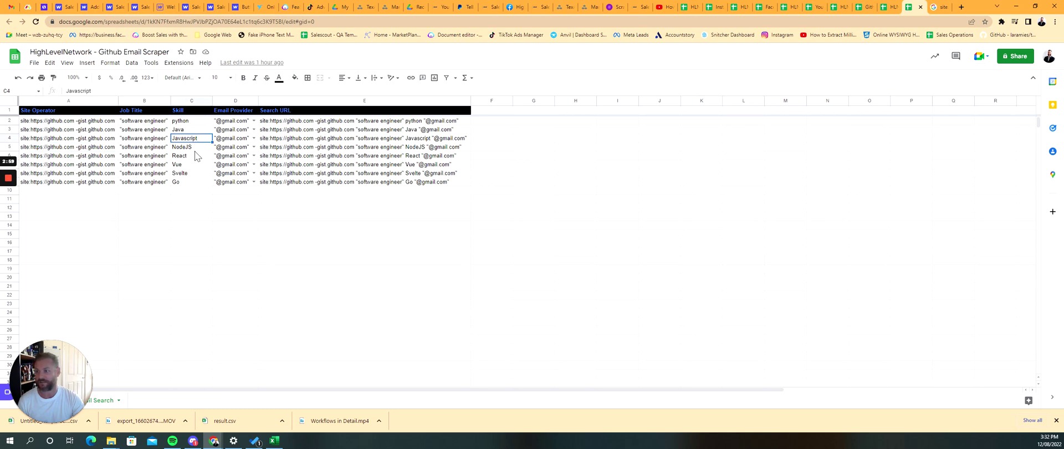
{"action": "left_click", "coordinate": [232, 130]}
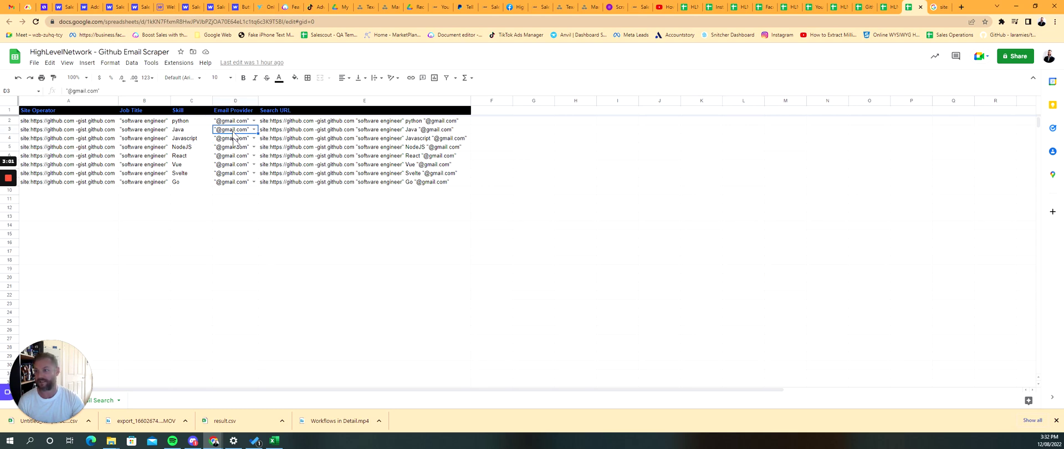
{"action": "left_click", "coordinate": [314, 122]}
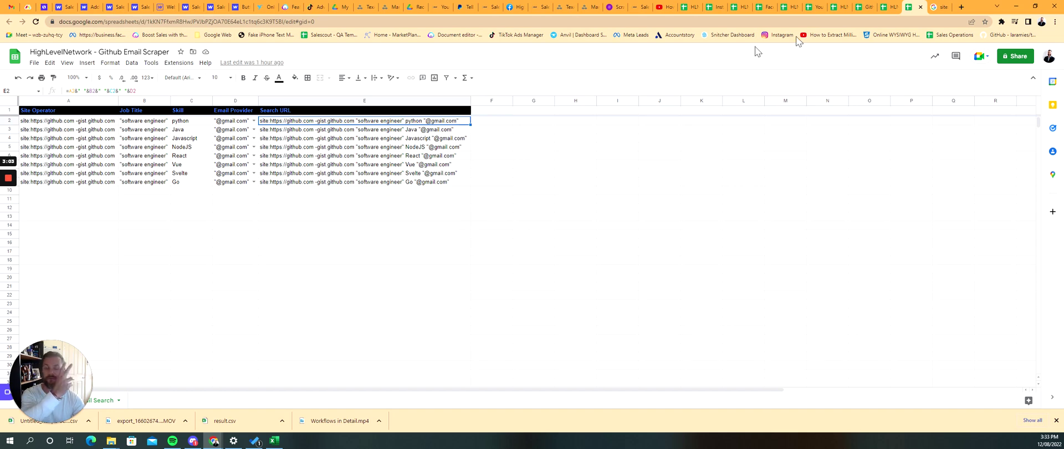
Step: Look over the YouTube, Facebook and Instagram scraper sheets, including the E13 search URL formula
{"action": "left_click", "coordinate": [892, 11]}
{"action": "left_click", "coordinate": [840, 8]}
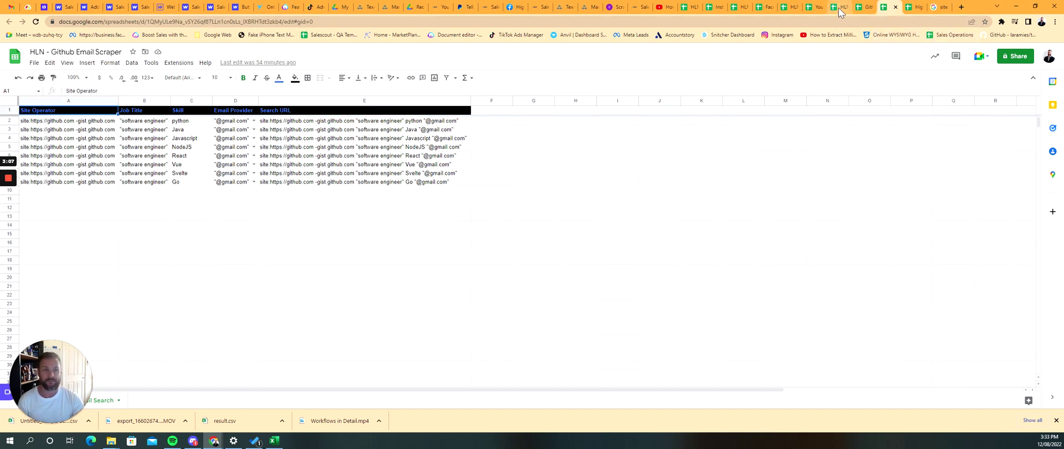
{"action": "left_click", "coordinate": [792, 9]}
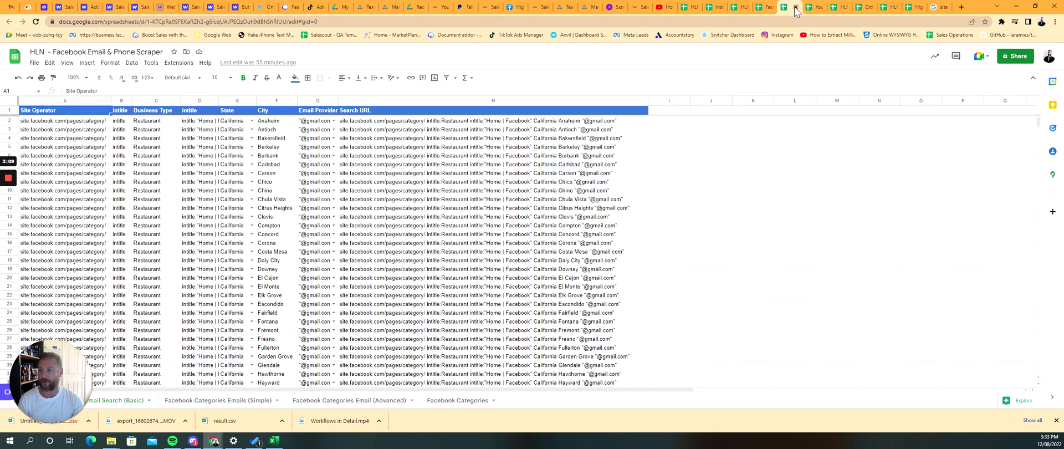
{"action": "left_click", "coordinate": [743, 9]}
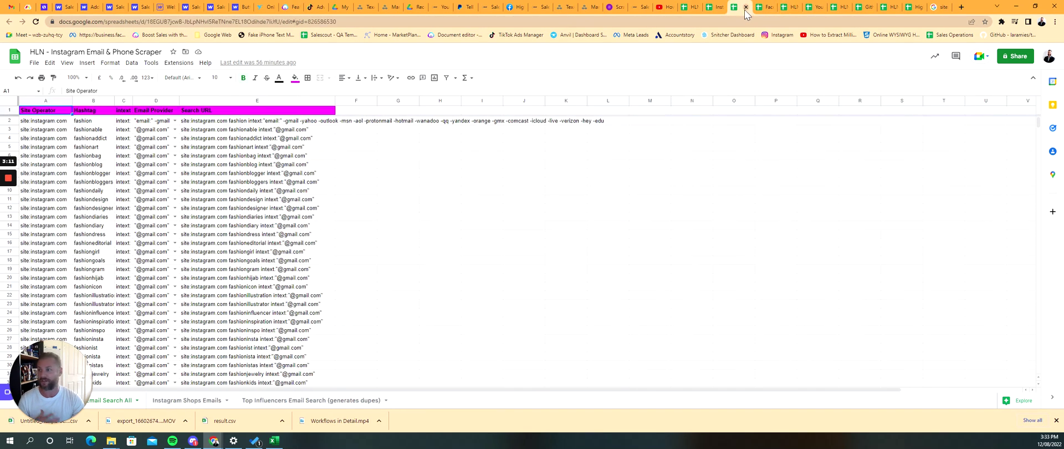
{"action": "left_click", "coordinate": [335, 218]}
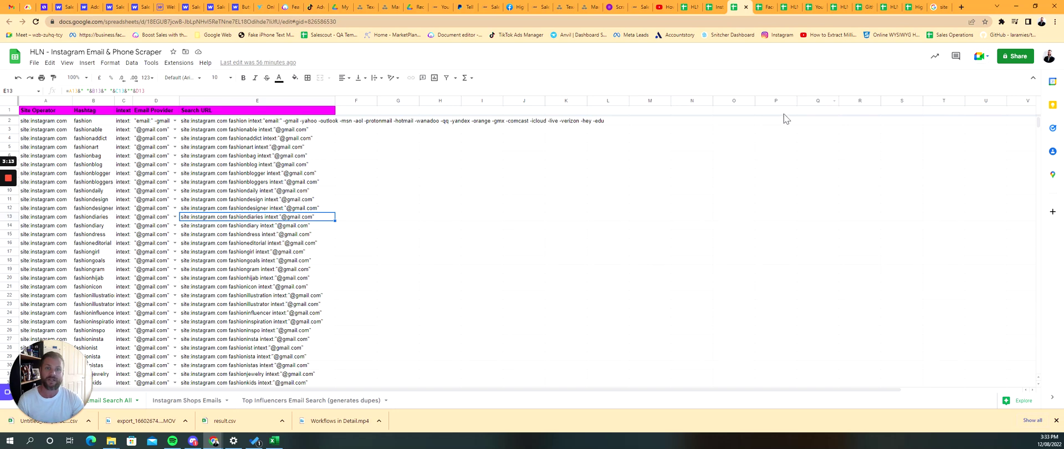
Step: Select query rows A5:F17 in the LinkedIn Email & Phone Scraper sheet, then return to the TexAu recipe
{"action": "left_click", "coordinate": [690, 7]}
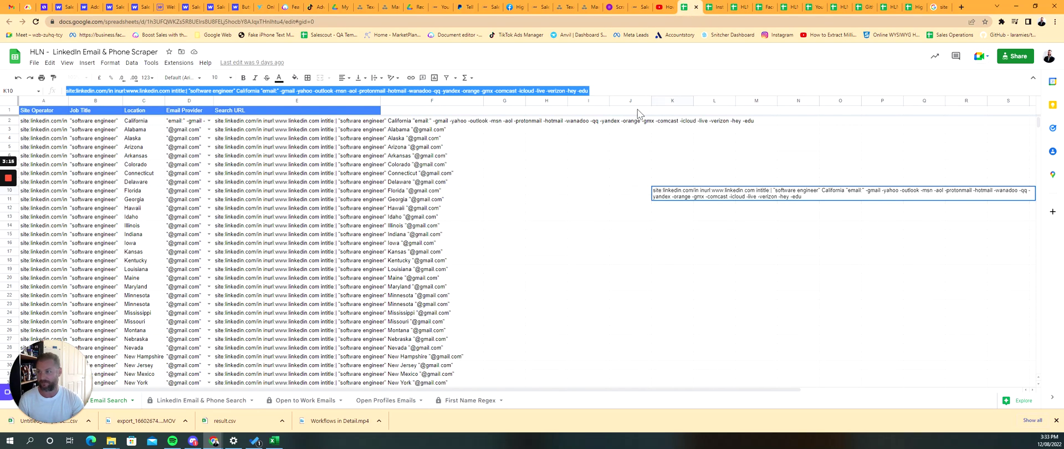
{"action": "left_click", "coordinate": [44, 147]}
{"action": "left_click", "coordinate": [465, 251], "text": "shift"}
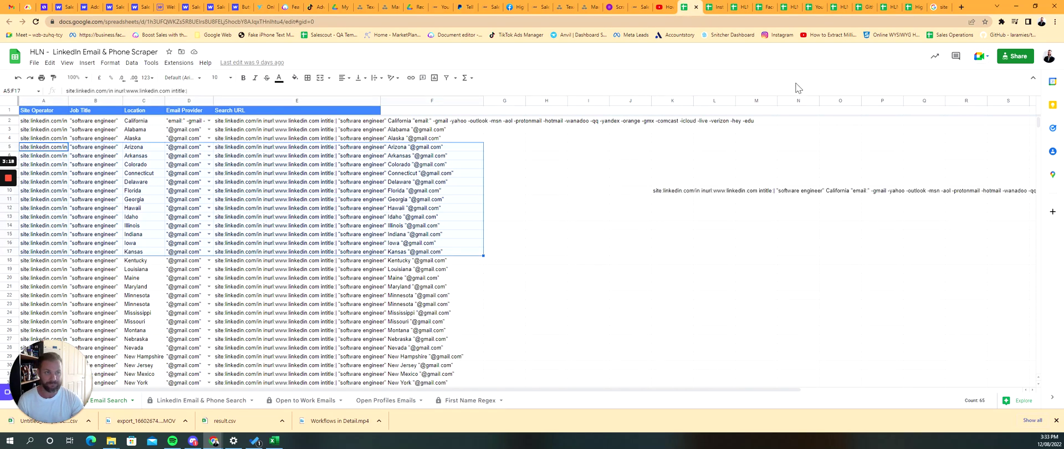
{"action": "left_click", "coordinate": [580, 8]}
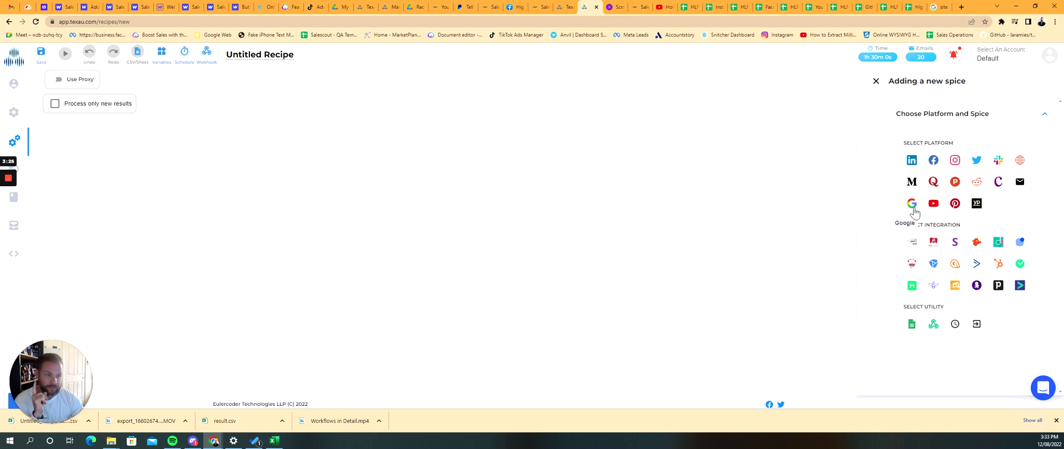
Step: Add the Google platform spice 'Scrape search results from Google' to the recipe
{"action": "left_click", "coordinate": [913, 207]}
{"action": "left_click", "coordinate": [1024, 363]}
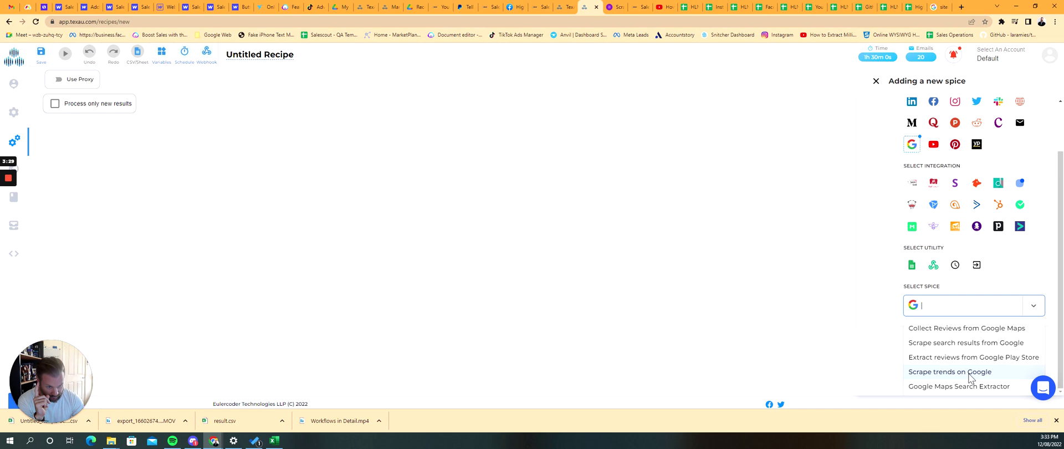
{"action": "left_click", "coordinate": [967, 343]}
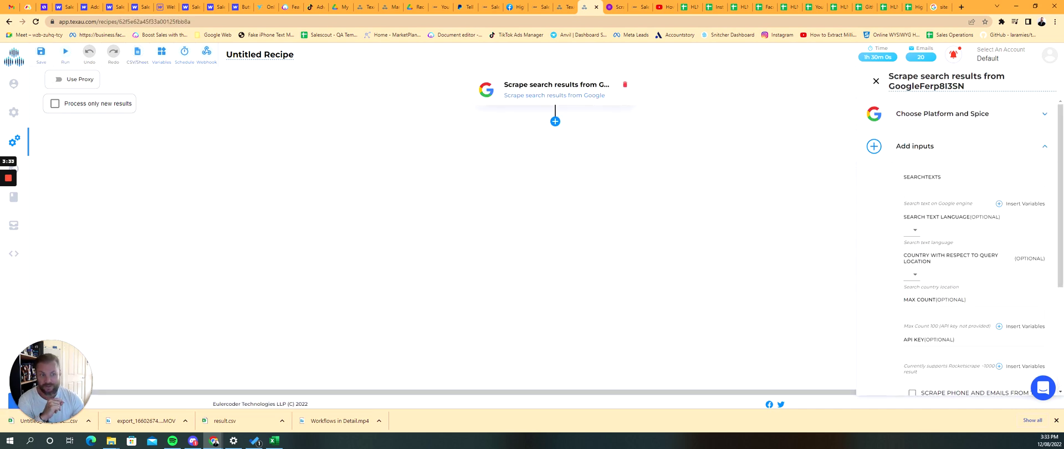
Step: Enter 'search' as the Google step's search text
{"action": "type", "text": "seearc"}
{"action": "key", "text": "BackSpace"}
{"action": "key", "text": "BackSpace"}
{"action": "key", "text": "BackSpace"}
{"action": "key", "text": "BackSpace"}
{"action": "key", "text": "BackSpace"}
{"action": "type", "text": "earch"}
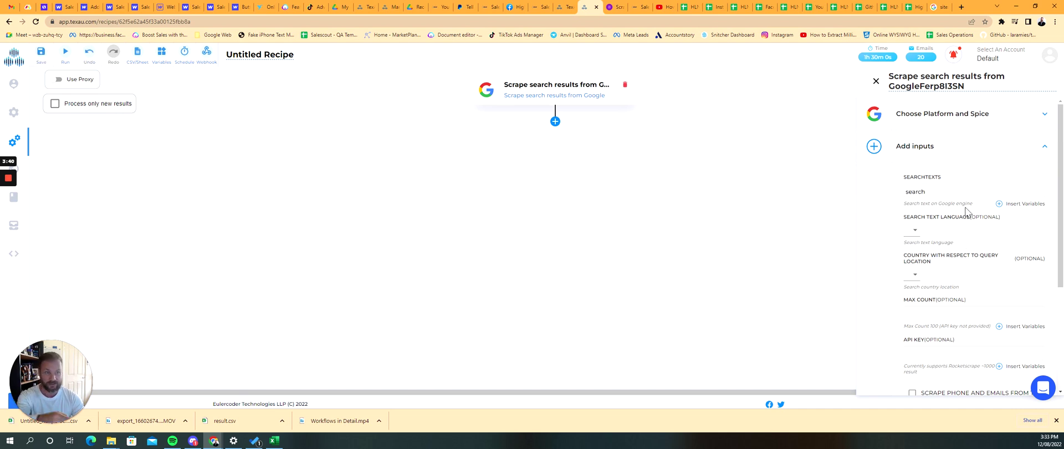
Step: Create a local variable named 'search' and close the variables manager
{"action": "left_click", "coordinate": [999, 204]}
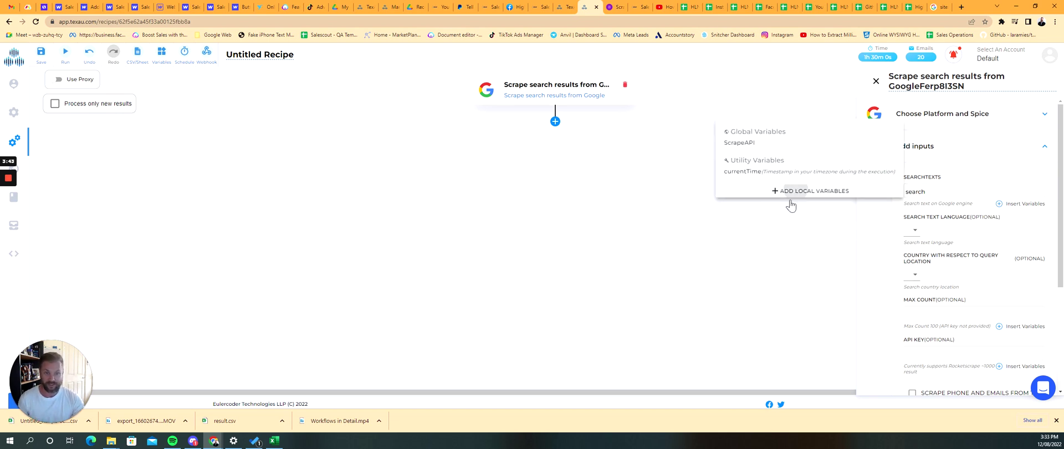
{"action": "left_click", "coordinate": [798, 194]}
{"action": "left_click", "coordinate": [608, 124]}
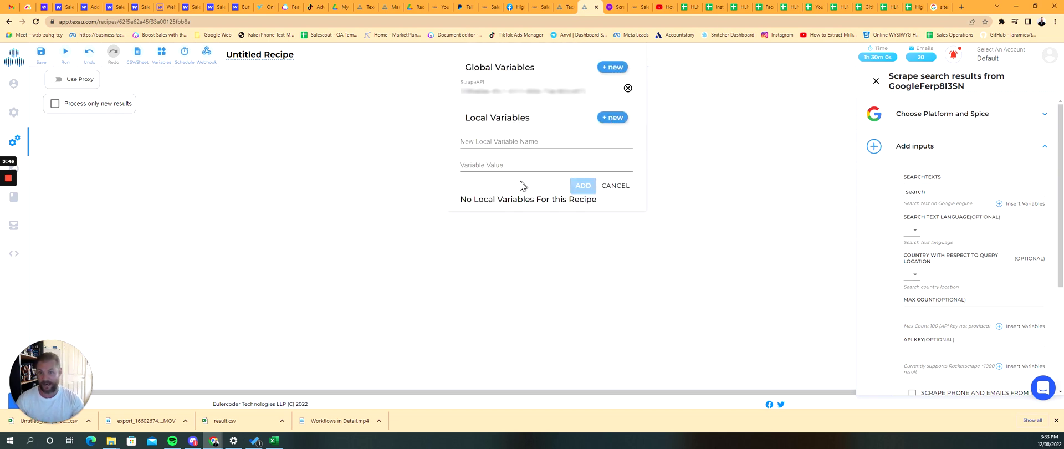
{"action": "type", "text": "sae"}
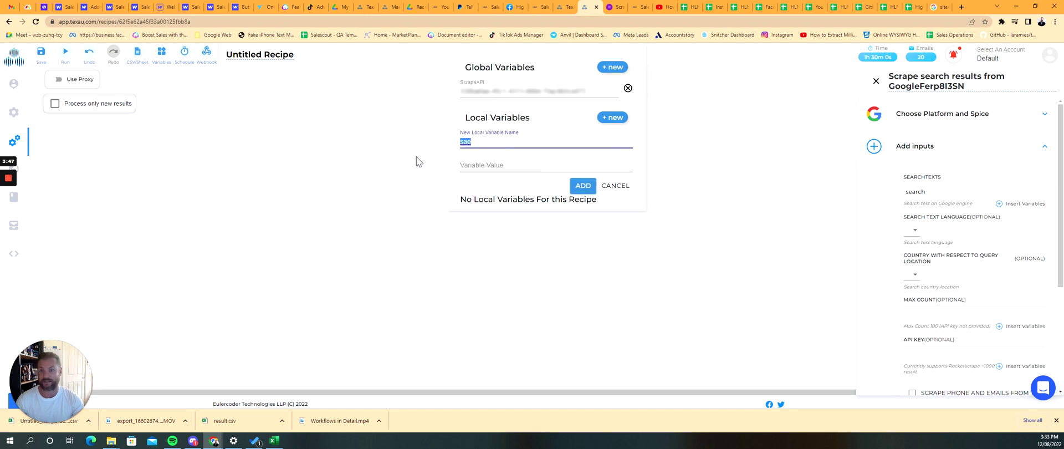
{"action": "key", "text": "BackSpace"}
{"action": "key", "text": "BackSpace"}
{"action": "type", "text": "earch"}
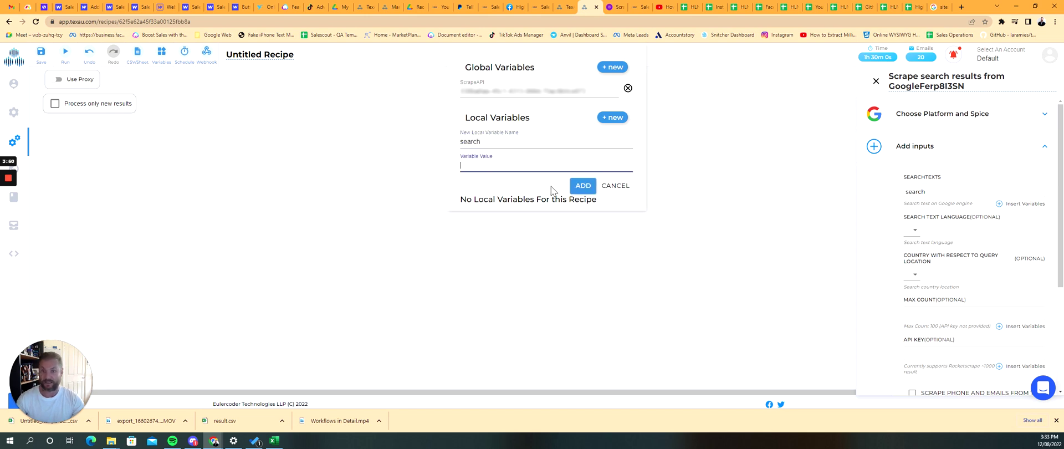
{"action": "left_click", "coordinate": [582, 186]}
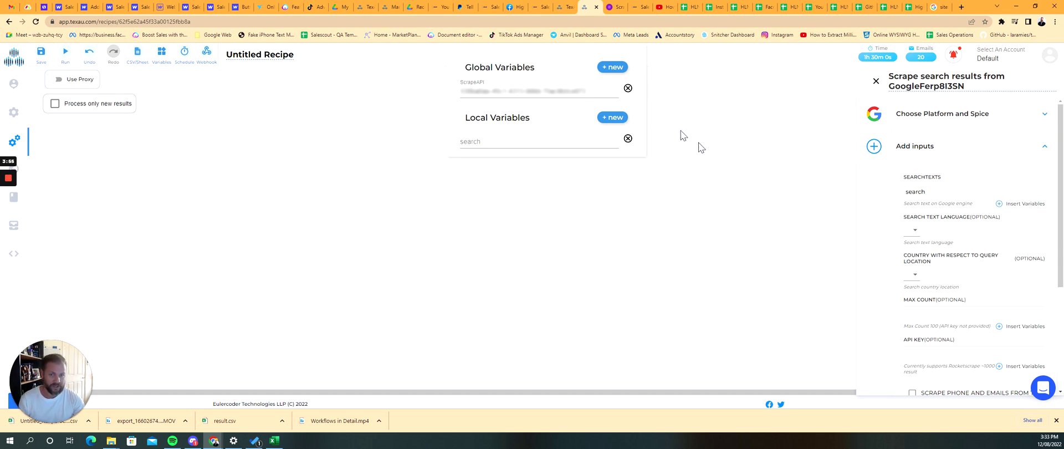
{"action": "left_click", "coordinate": [931, 188]}
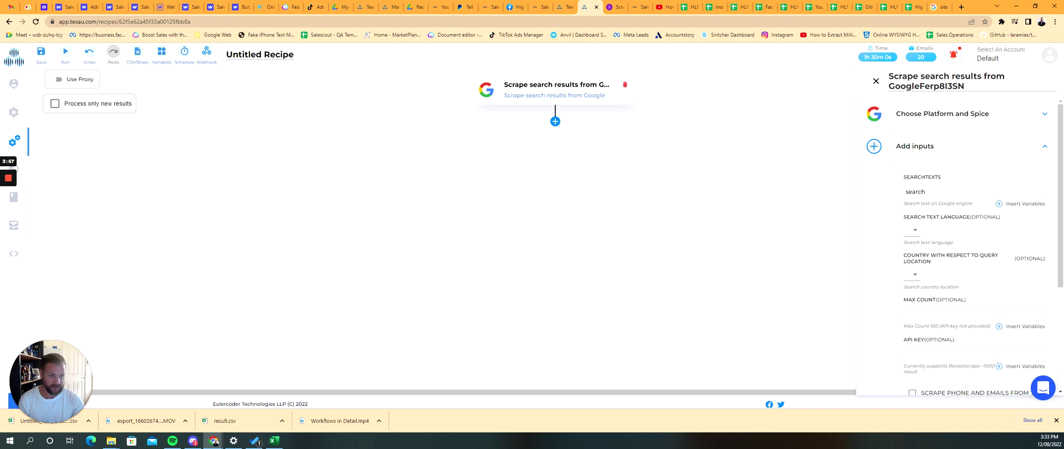
{"action": "scroll", "coordinate": [957, 222], "scroll_direction": "down", "scroll_amount": 3}
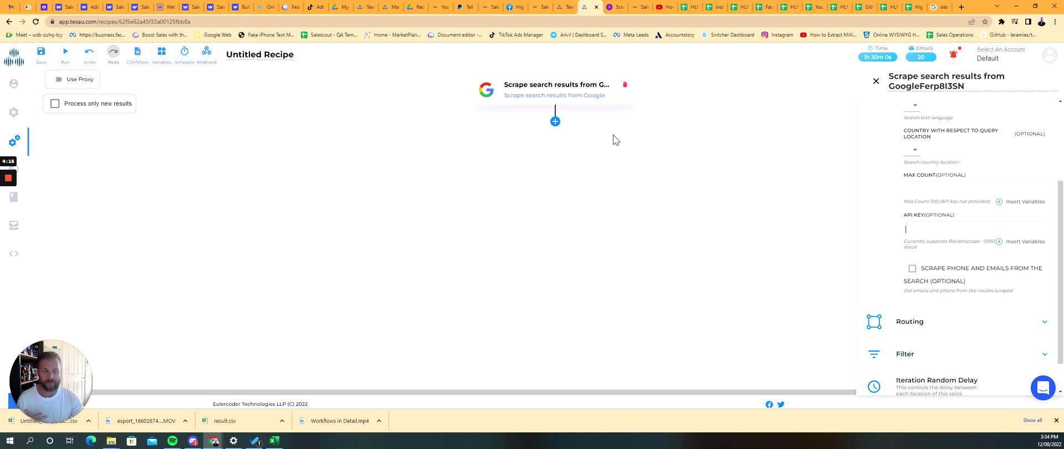
Step: Enable scraping phones and emails from the search and set the API key to the ScrapeAPI variable
{"action": "left_click", "coordinate": [987, 277]}
{"action": "left_click", "coordinate": [999, 242]}
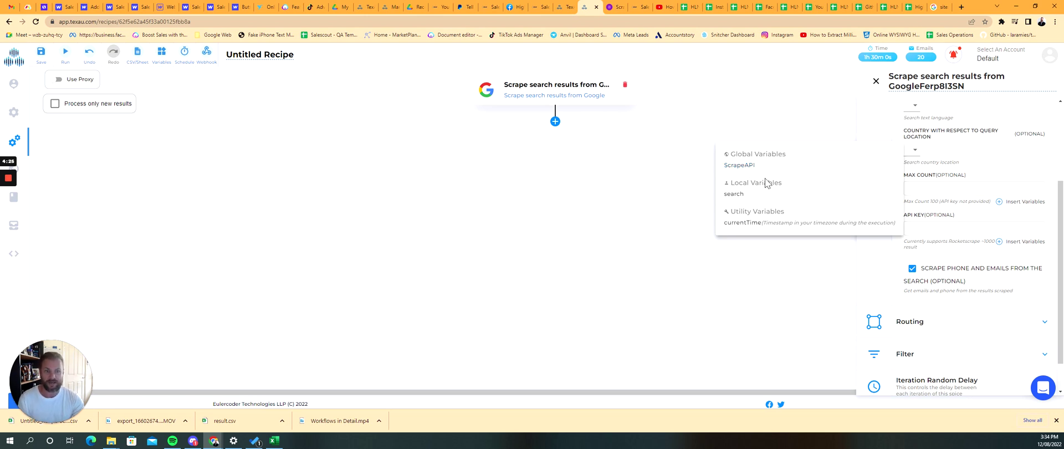
{"action": "left_click", "coordinate": [740, 165]}
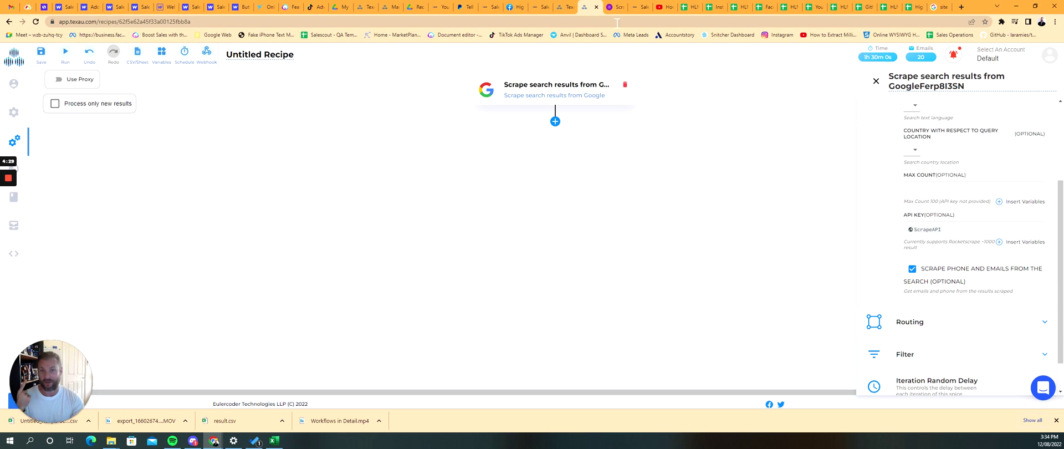
{"action": "left_click", "coordinate": [610, 8]}
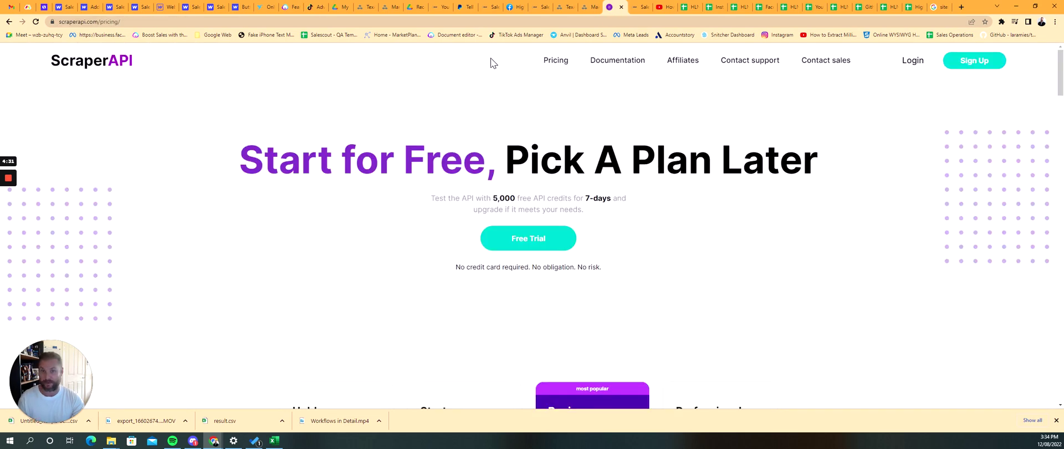
Step: Highlight the 5,000 free API credits offer on ScraperAPI's pricing page, then return to TexAu
{"action": "scroll", "coordinate": [539, 100], "scroll_direction": "down", "scroll_amount": 2}
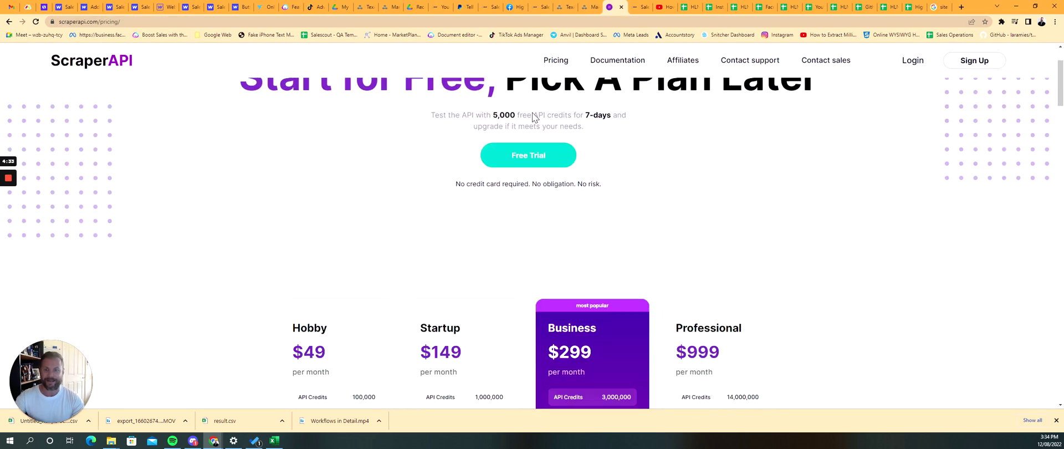
{"action": "left_click_drag", "start_coordinate": [461, 115], "coordinate": [544, 116]}
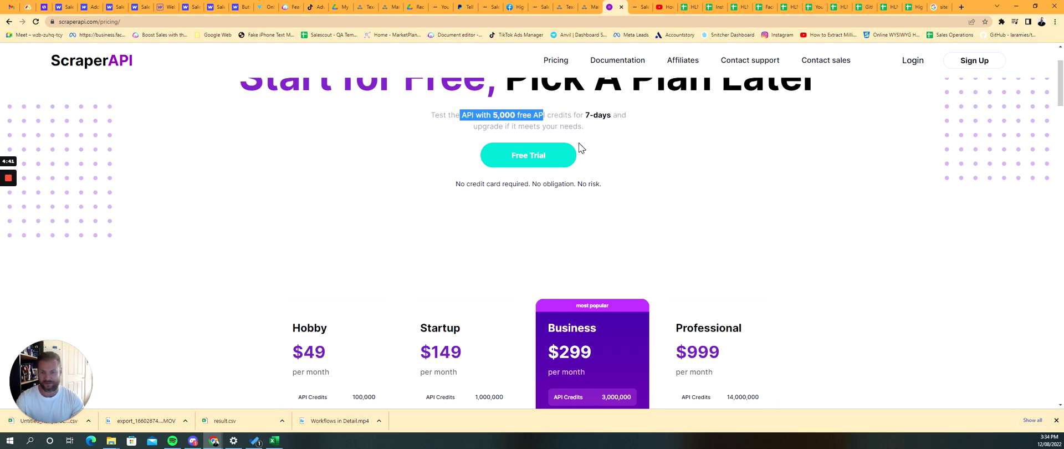
{"action": "scroll", "coordinate": [580, 145], "scroll_direction": "up", "scroll_amount": 2}
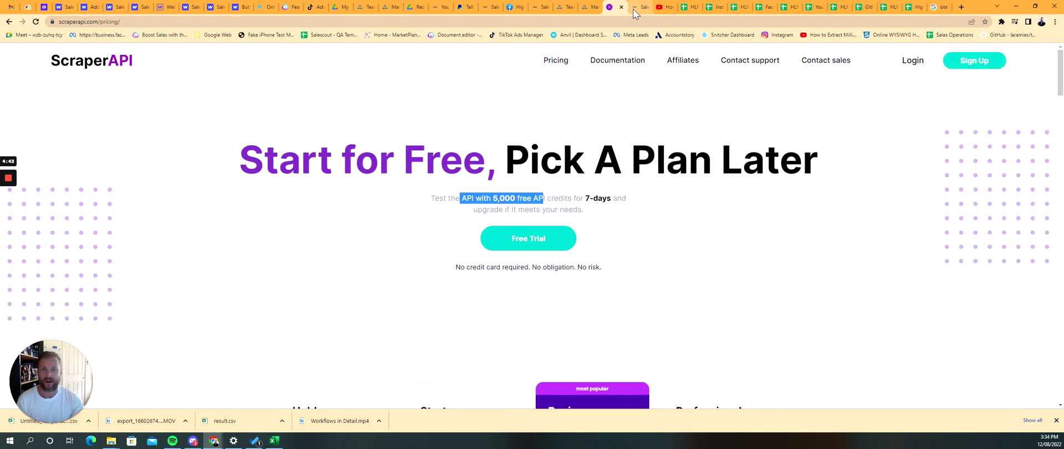
{"action": "left_click", "coordinate": [591, 12]}
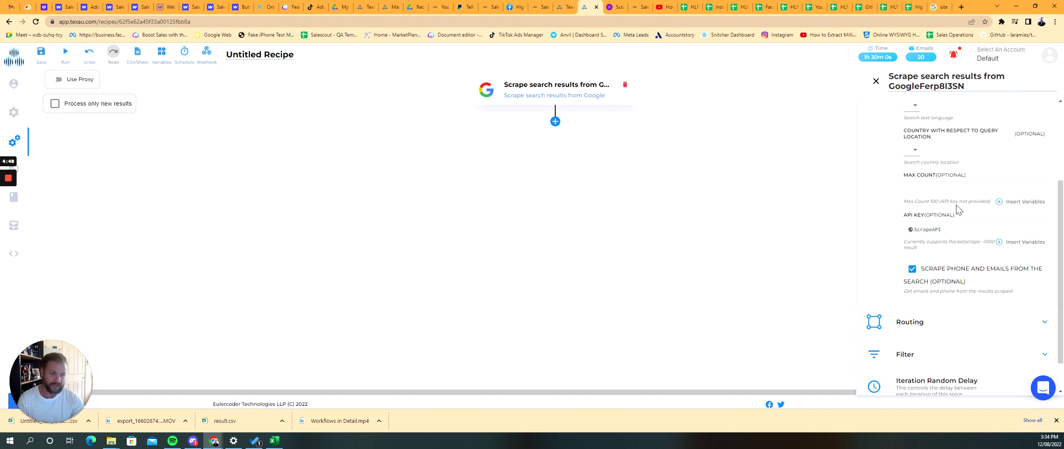
Step: Set the recipe input source to a Google Sheet
{"action": "scroll", "coordinate": [956, 205], "scroll_direction": "down", "scroll_amount": 1}
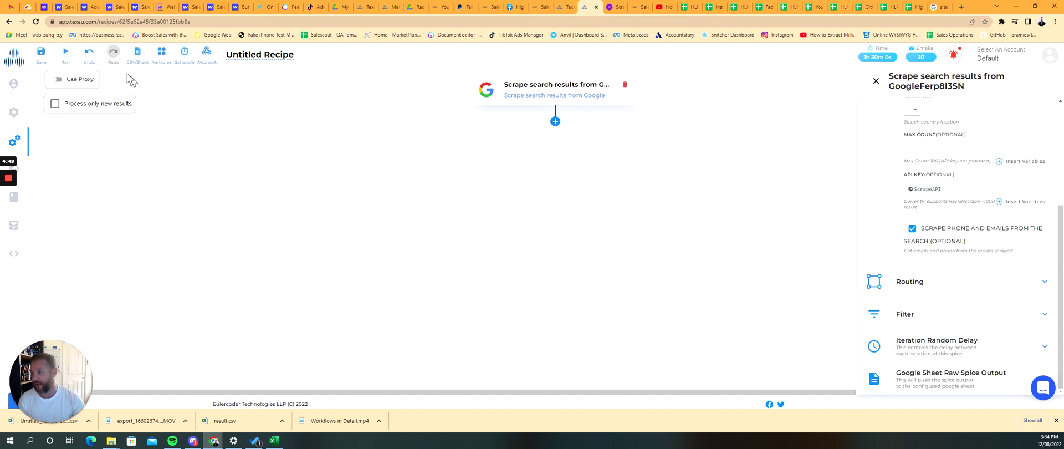
{"action": "left_click", "coordinate": [139, 59]}
{"action": "left_click", "coordinate": [162, 61]}
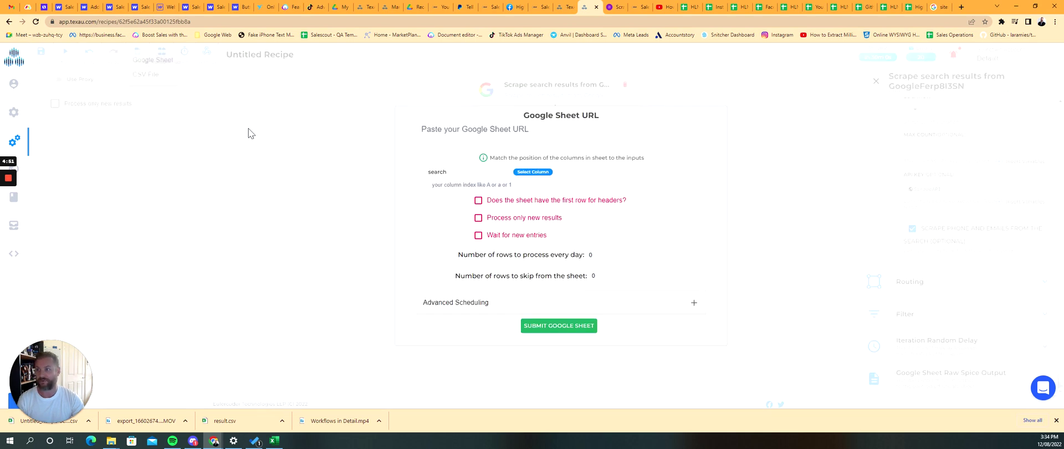
Step: Delete the stray query in K10 and open the LinkedIn Email & Phone Search sheet
{"action": "left_click", "coordinate": [690, 8]}
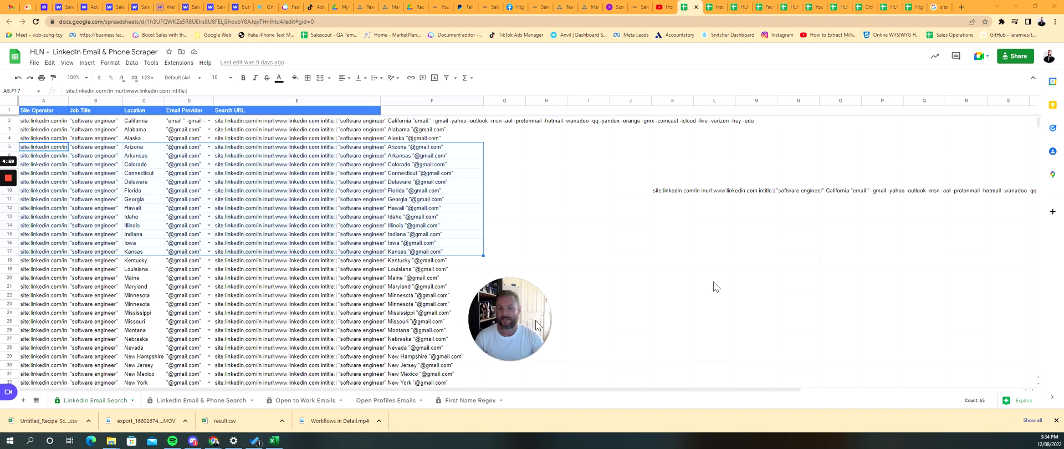
{"action": "left_click", "coordinate": [681, 193]}
{"action": "key", "text": "Delete"}
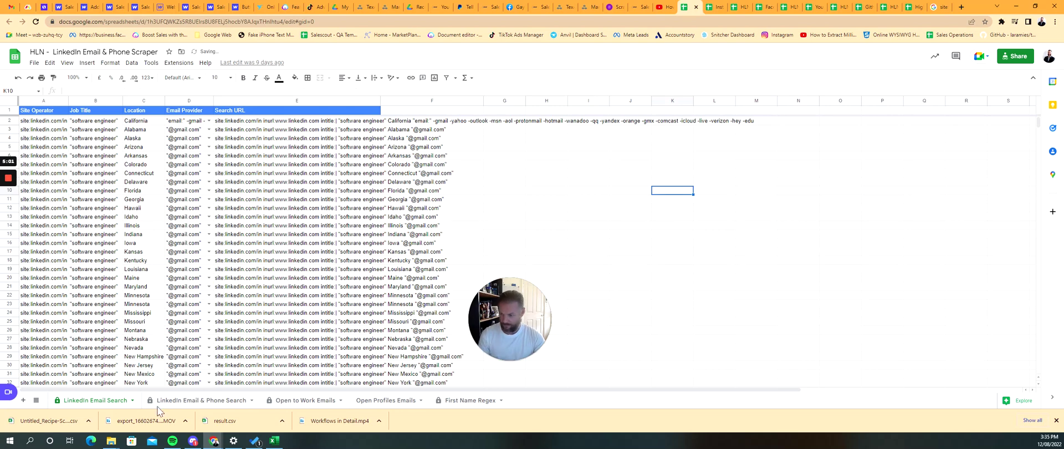
{"action": "left_click", "coordinate": [214, 401]}
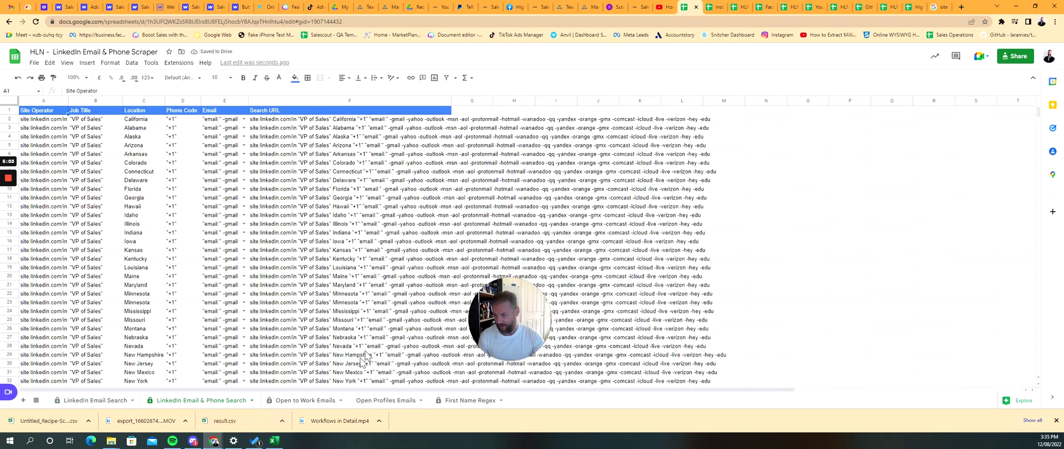
Step: Change B2 to 'Marketing Manager' and fill it down, then undo so titles stay VP of Sales
{"action": "left_click", "coordinate": [53, 119]}
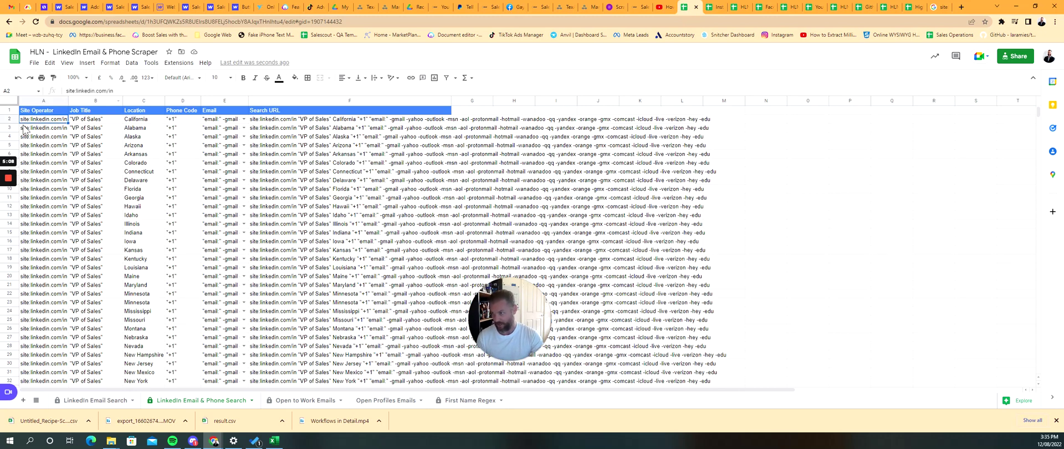
{"action": "left_click", "coordinate": [107, 122]}
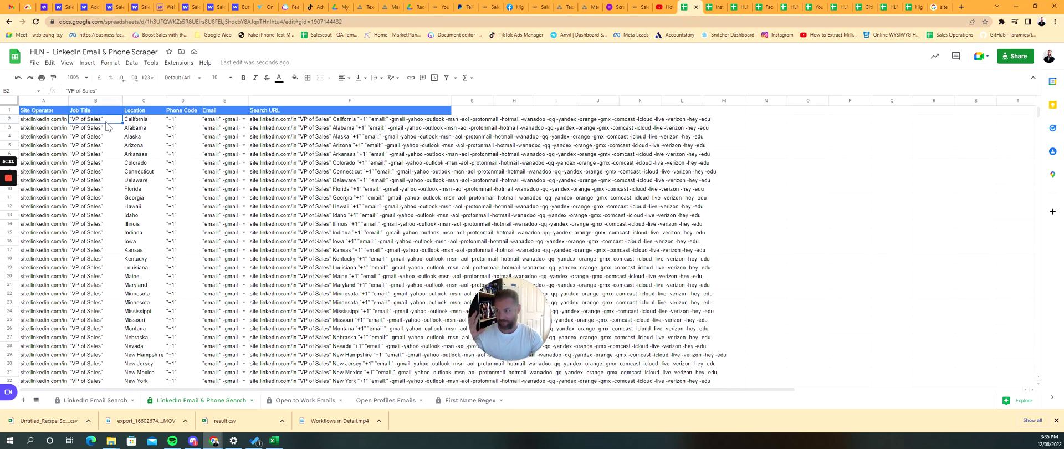
{"action": "left_click_drag", "start_coordinate": [122, 123], "coordinate": [117, 219]}
{"action": "left_click", "coordinate": [108, 122]}
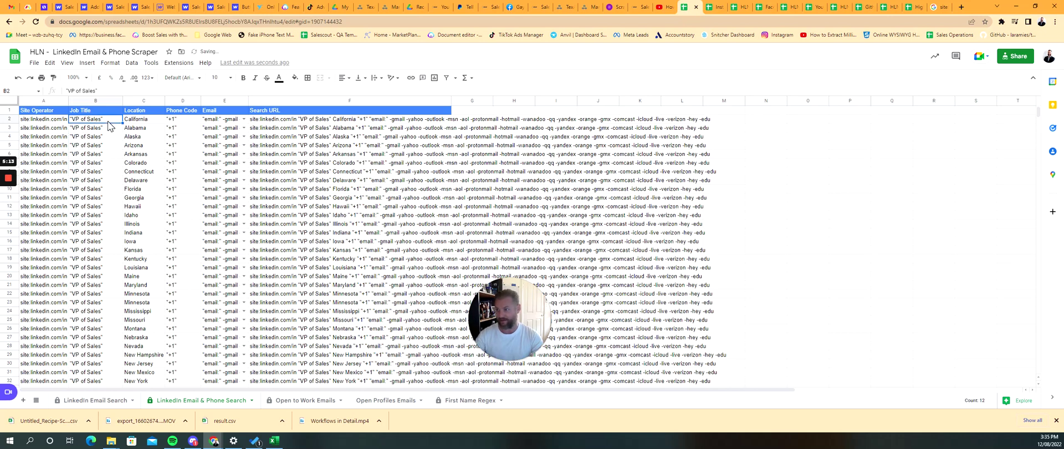
{"action": "triple_click", "coordinate": [83, 90]}
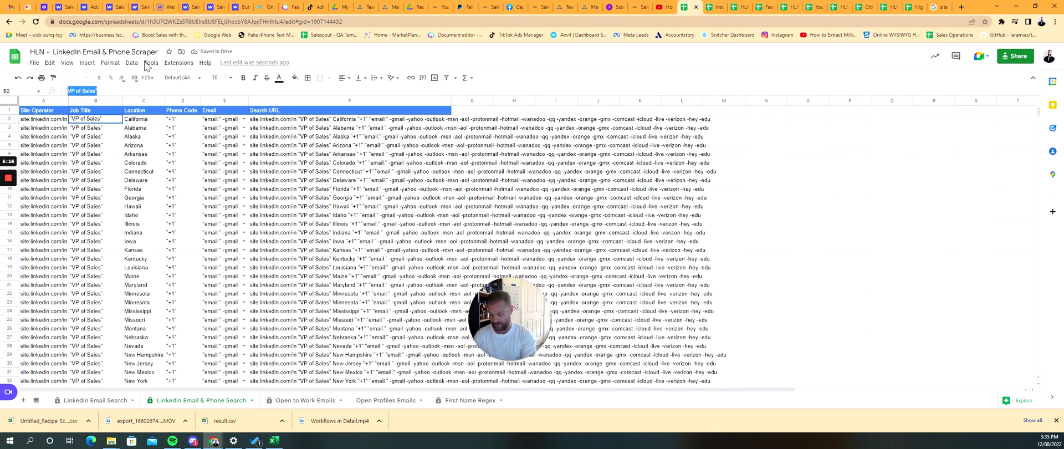
{"action": "type", "text": "\"Marketing Manag"}
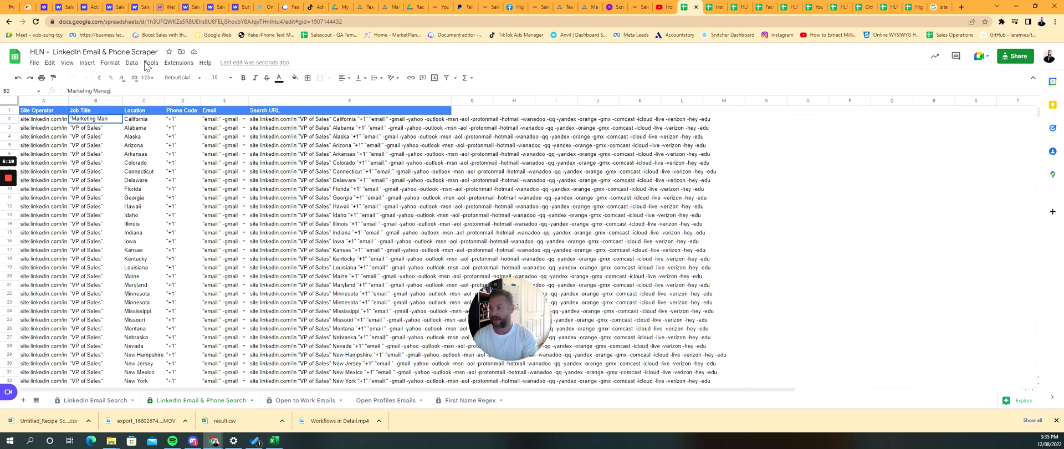
{"action": "type", "text": "er\""}
{"action": "key", "text": "Return"}
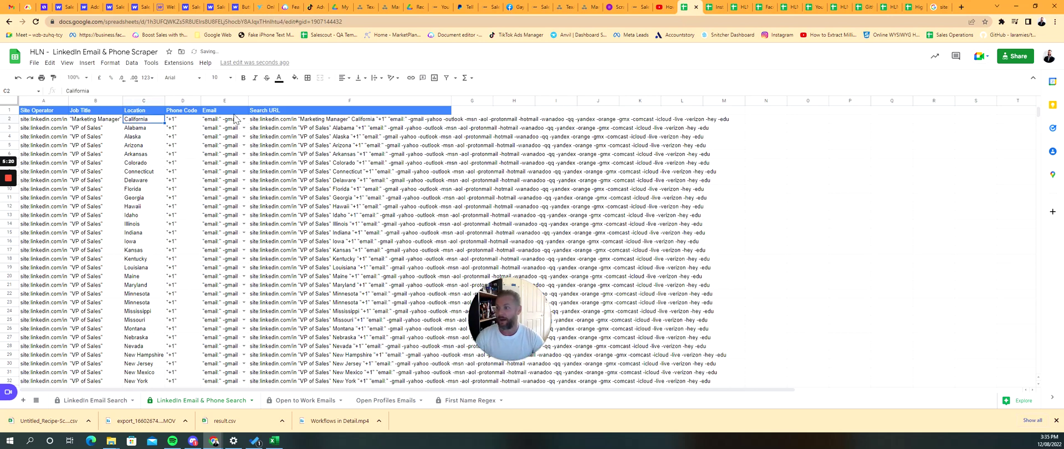
{"action": "left_click", "coordinate": [118, 119]}
{"action": "left_click_drag", "start_coordinate": [119, 132], "coordinate": [113, 233]}
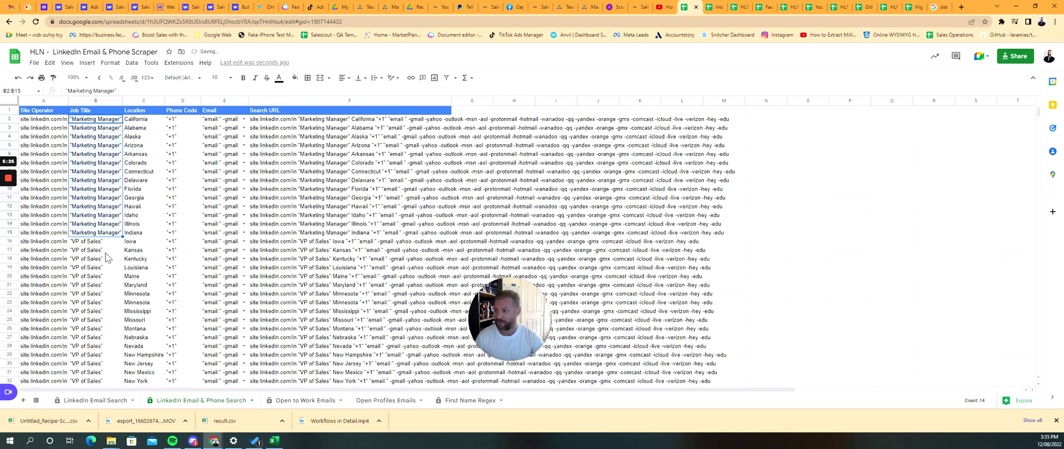
{"action": "key", "text": "ctrl+z"}
Step: Check E2's email provider options and widen the Email column
{"action": "left_click", "coordinate": [96, 250]}
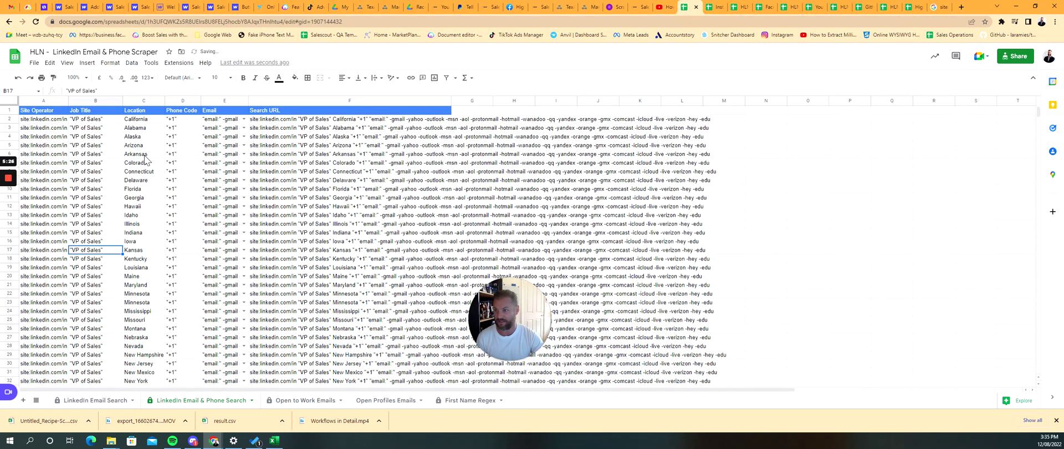
{"action": "left_click", "coordinate": [244, 119]}
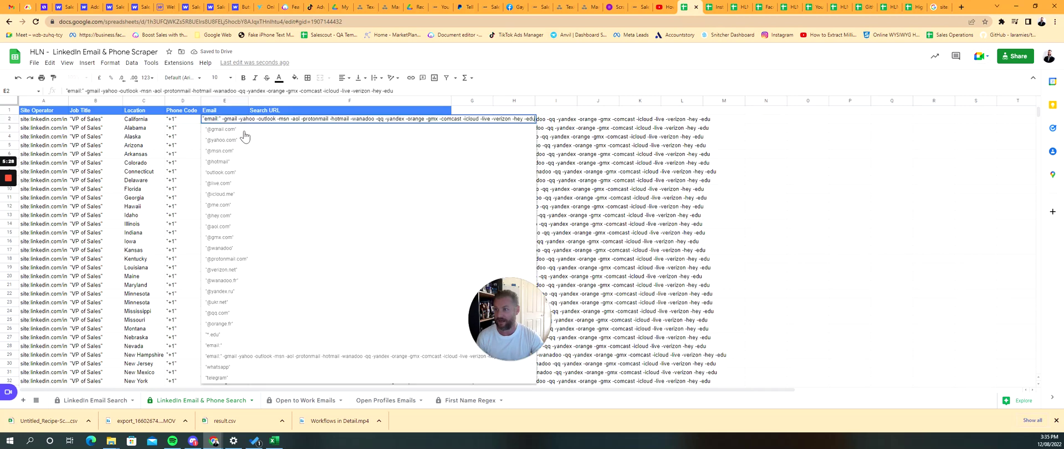
{"action": "key", "text": "Escape"}
{"action": "left_click", "coordinate": [148, 252]}
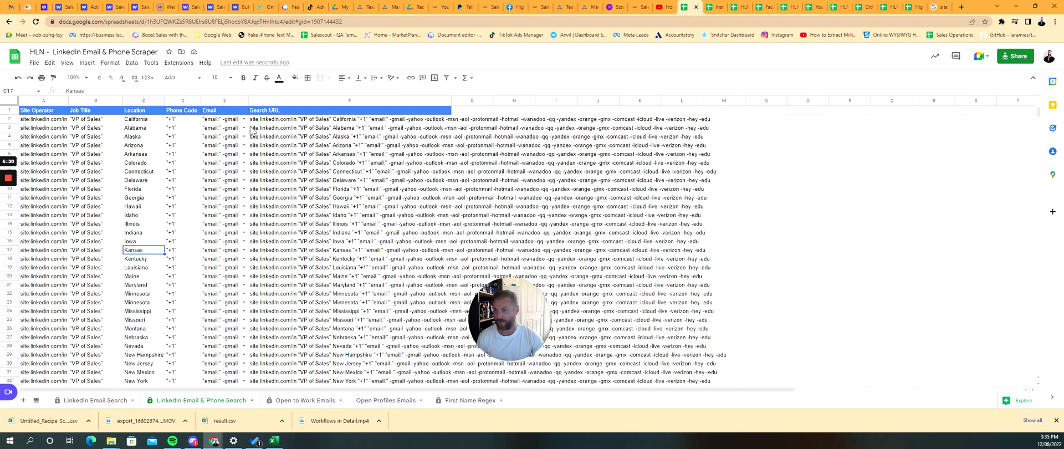
{"action": "left_click_drag", "start_coordinate": [249, 100], "coordinate": [291, 101]}
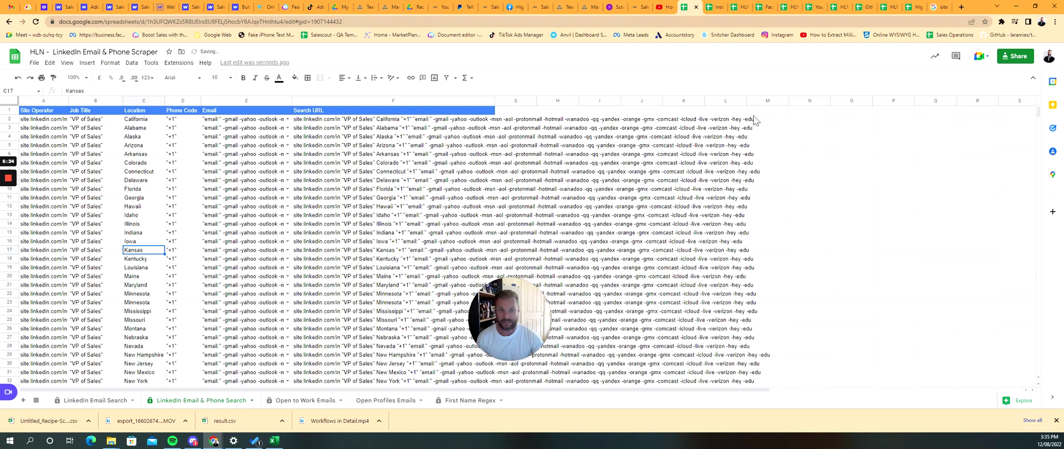
{"action": "scroll", "coordinate": [677, 167], "scroll_direction": "down", "scroll_amount": 5}
{"action": "scroll", "coordinate": [677, 219], "scroll_direction": "up", "scroll_amount": 5}
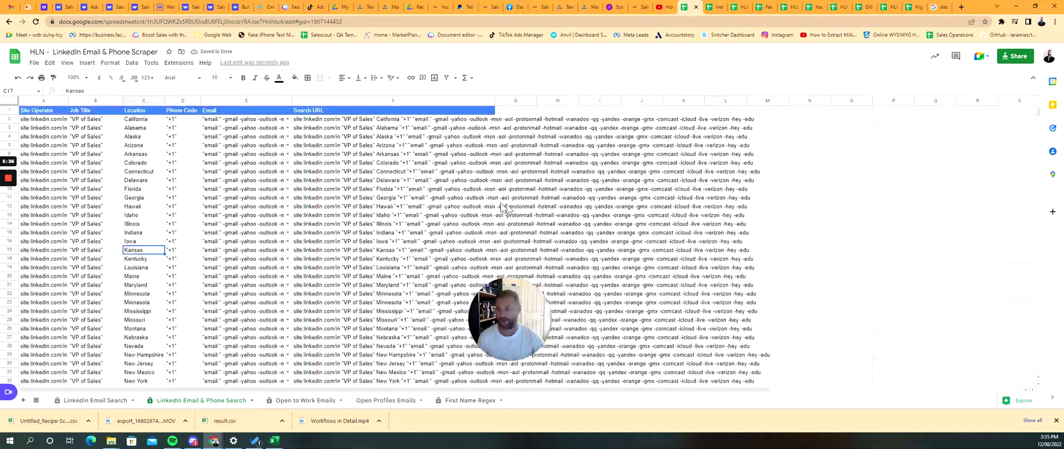
Step: Review the locations in column C from California down, then open the spreadsheet's sharing settings
{"action": "left_click_drag", "start_coordinate": [141, 119], "coordinate": [147, 378]}
{"action": "scroll", "coordinate": [147, 379], "scroll_direction": "up", "scroll_amount": 5}
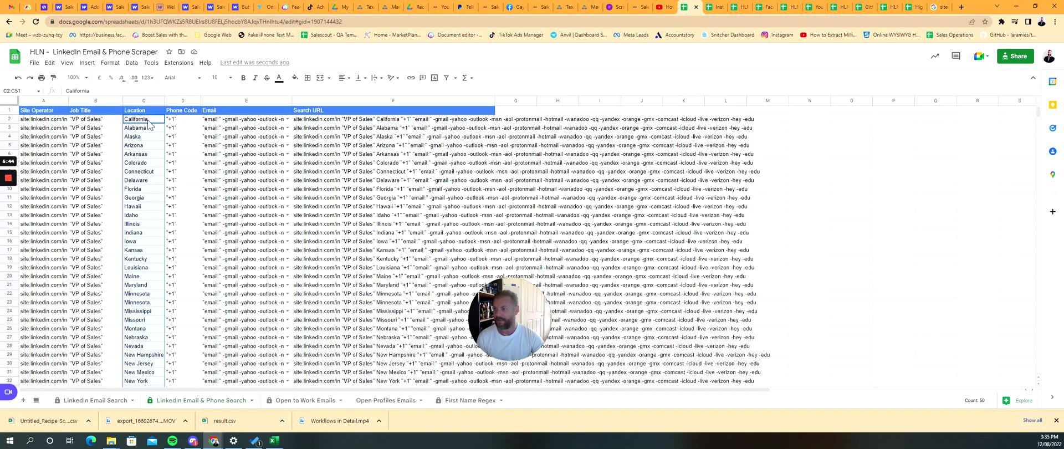
{"action": "left_click", "coordinate": [147, 122]}
{"action": "scroll", "coordinate": [156, 250], "scroll_direction": "down", "scroll_amount": 3}
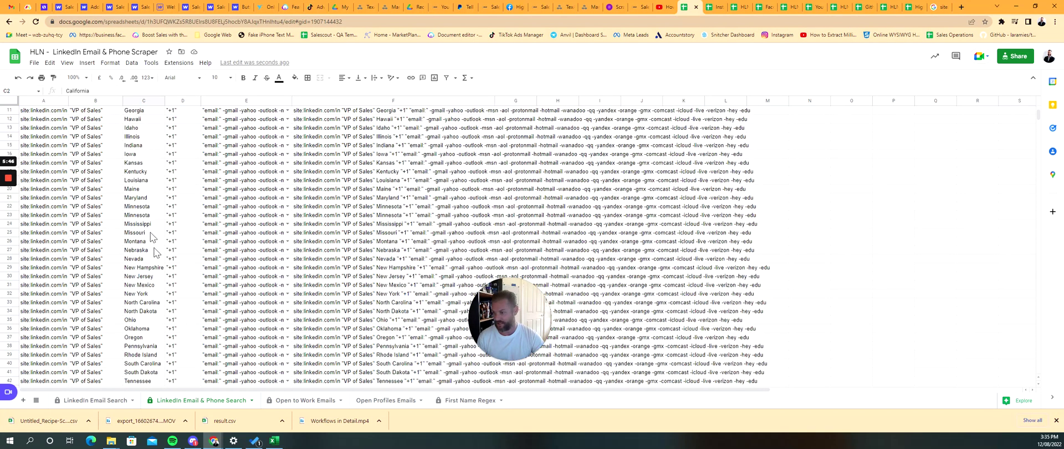
{"action": "scroll", "coordinate": [169, 322], "scroll_direction": "up", "scroll_amount": 3}
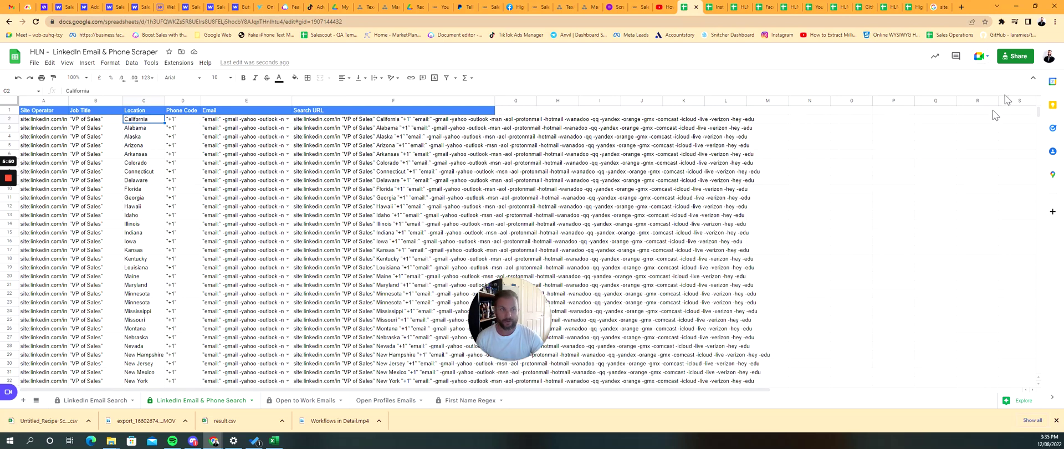
{"action": "left_click", "coordinate": [1015, 56]}
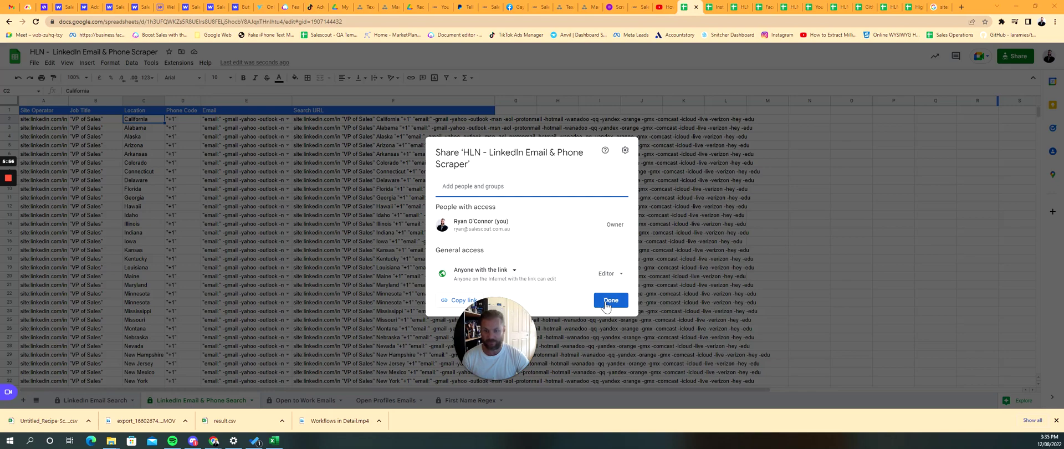
Step: Keep 'Anyone with the link – Editor' access, copy the spreadsheet URL, and return to TexAu
{"action": "left_click", "coordinate": [612, 301]}
{"action": "left_click", "coordinate": [379, 24]}
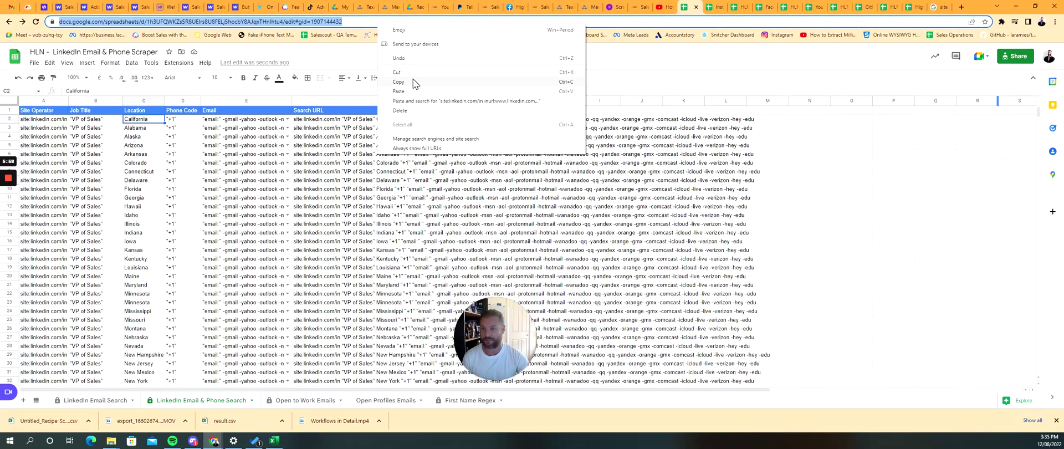
{"action": "key", "text": "Escape"}
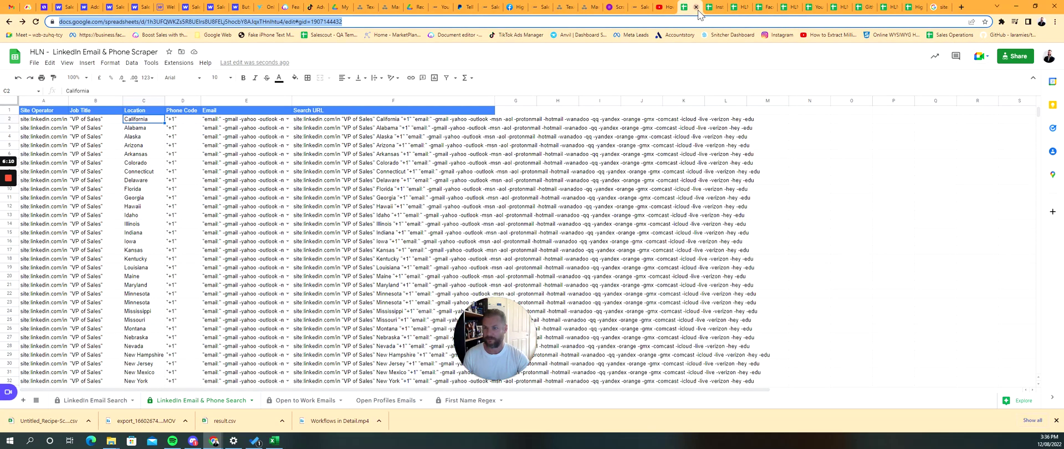
{"action": "left_click", "coordinate": [571, 10]}
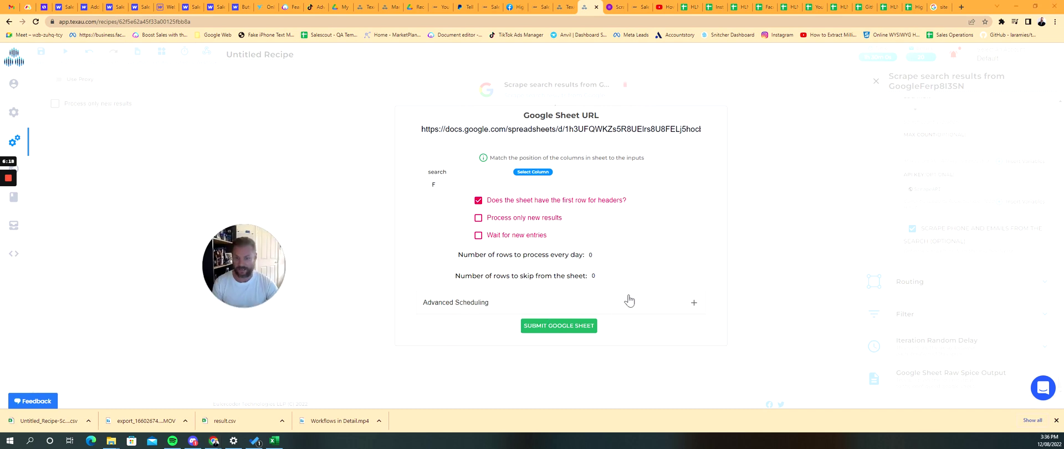
Step: Verify the sheet's Search URL formulas, including the Connecticut row, then submit the Google Sheet to run the recipe
{"action": "left_click", "coordinate": [630, 301]}
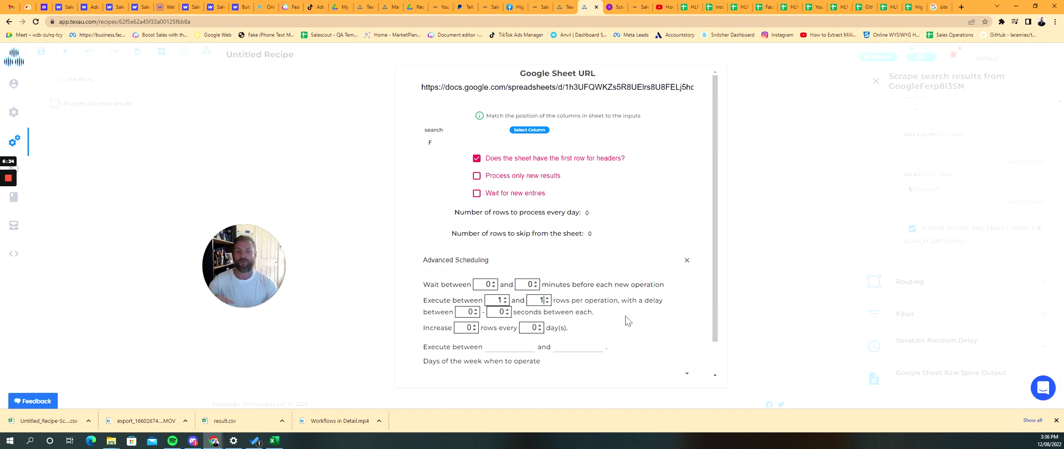
{"action": "scroll", "coordinate": [626, 320], "scroll_direction": "down", "scroll_amount": 1}
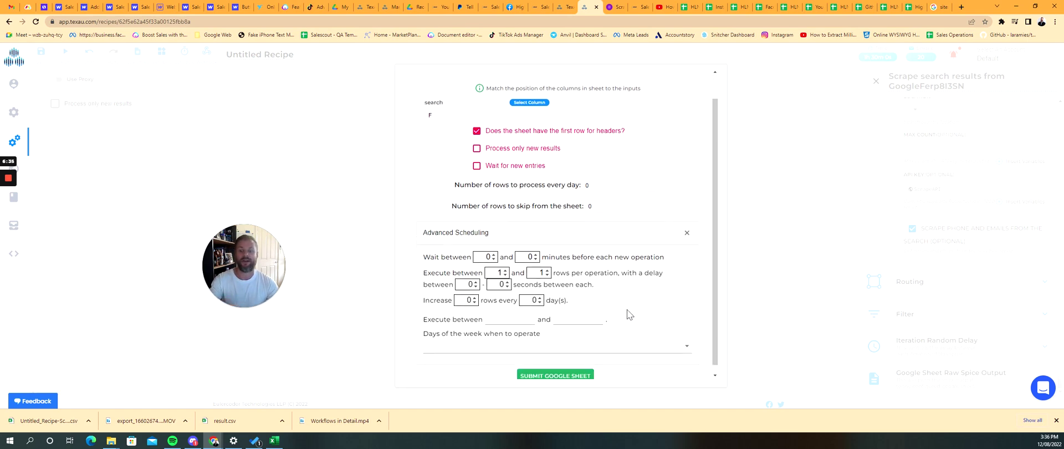
{"action": "left_click", "coordinate": [690, 7]}
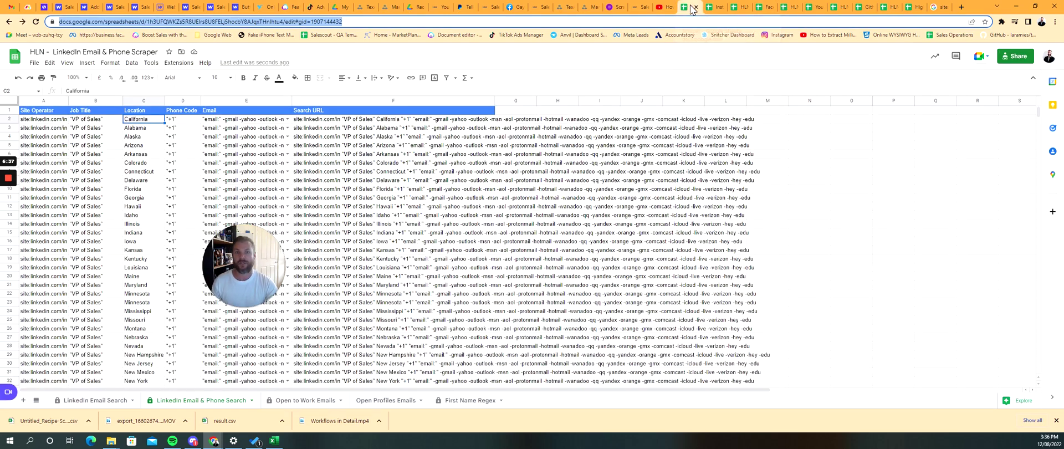
{"action": "left_click", "coordinate": [363, 119]}
{"action": "left_click", "coordinate": [361, 173]}
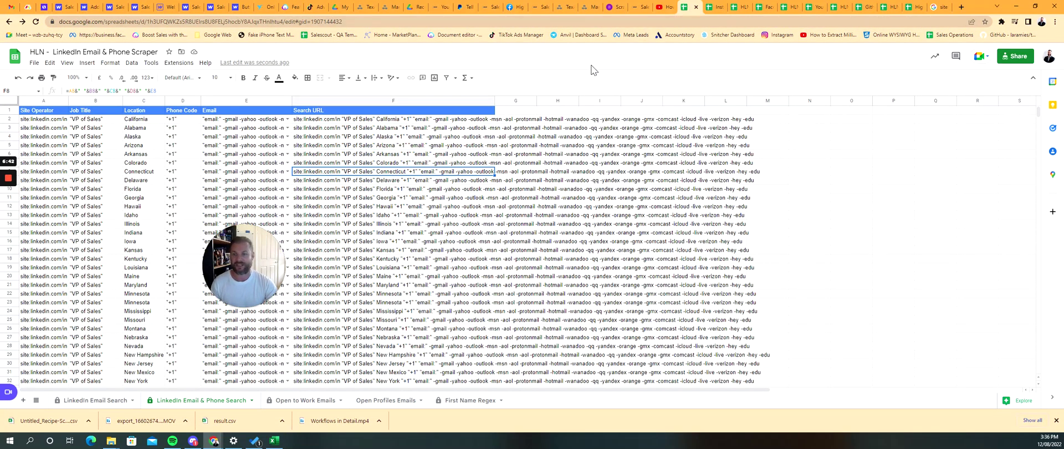
{"action": "left_click", "coordinate": [586, 6]}
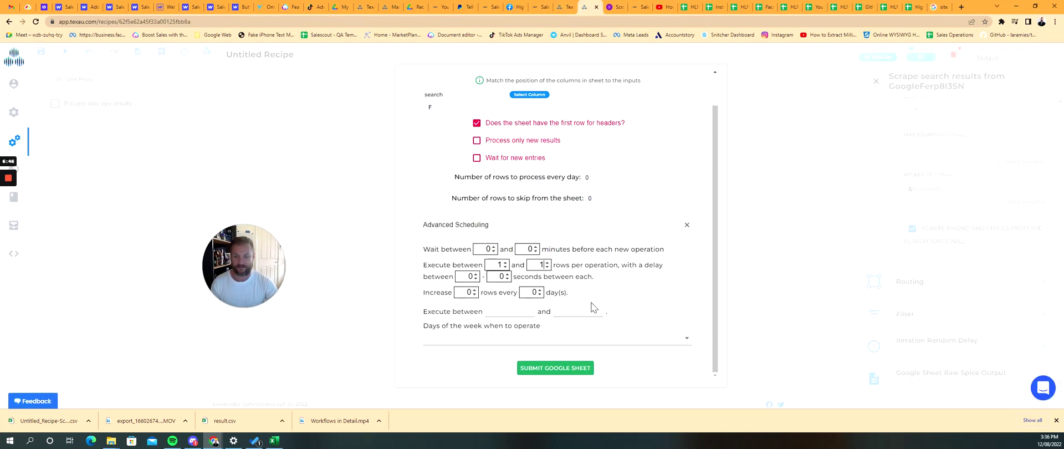
{"action": "left_click", "coordinate": [576, 372]}
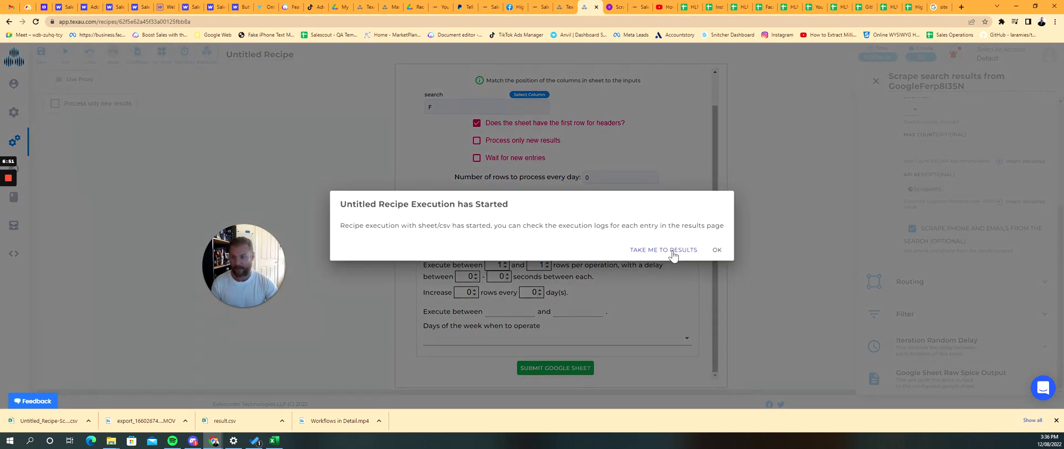
Step: Open the latest Untitled Recipe run's logs and scroll through the insufficient-credits errors for rows 1–11
{"action": "left_click", "coordinate": [673, 252]}
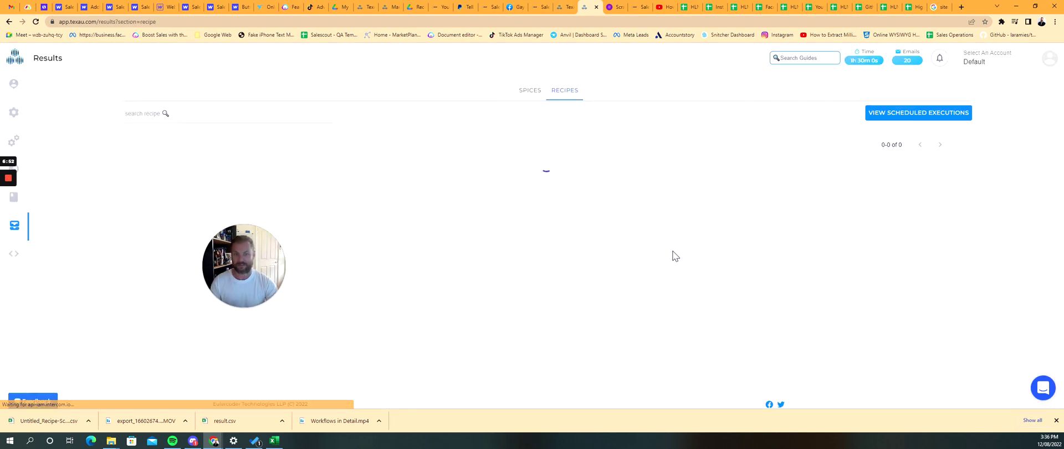
{"action": "left_click_drag", "start_coordinate": [243, 261], "coordinate": [81, 105]}
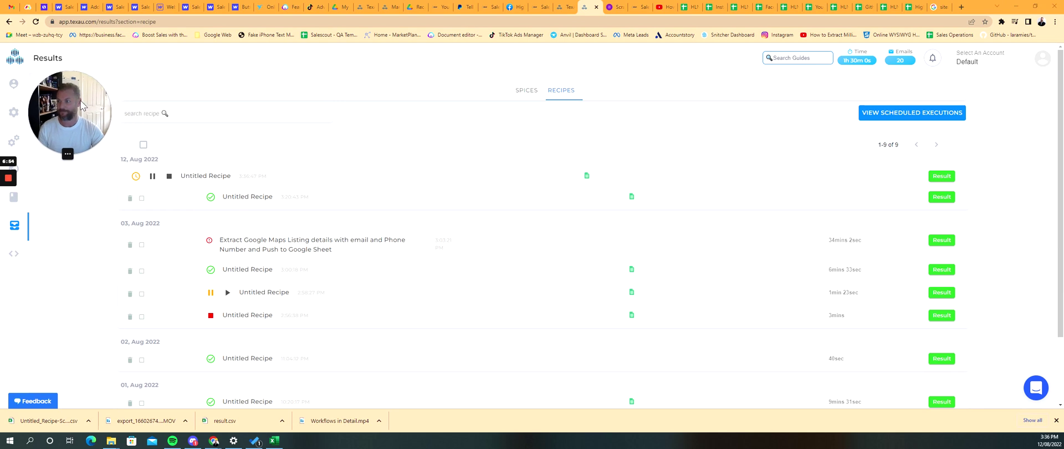
{"action": "left_click", "coordinate": [260, 201]}
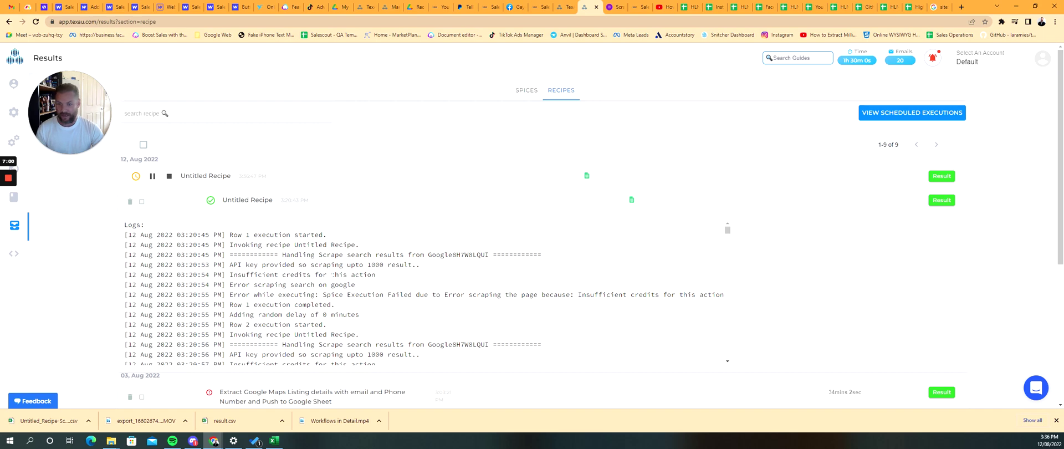
{"action": "scroll", "coordinate": [433, 279], "scroll_direction": "down", "scroll_amount": 3}
{"action": "scroll", "coordinate": [433, 278], "scroll_direction": "down", "scroll_amount": 2}
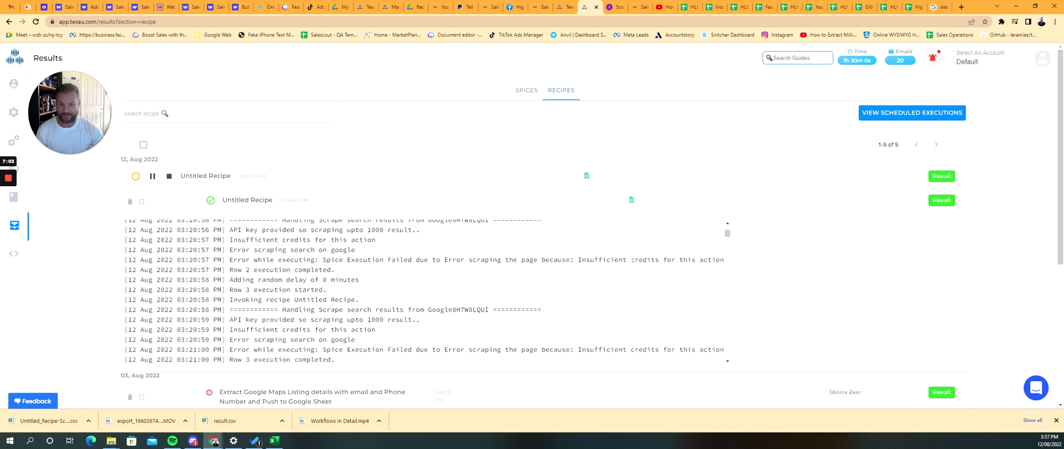
{"action": "scroll", "coordinate": [488, 266], "scroll_direction": "down", "scroll_amount": 12}
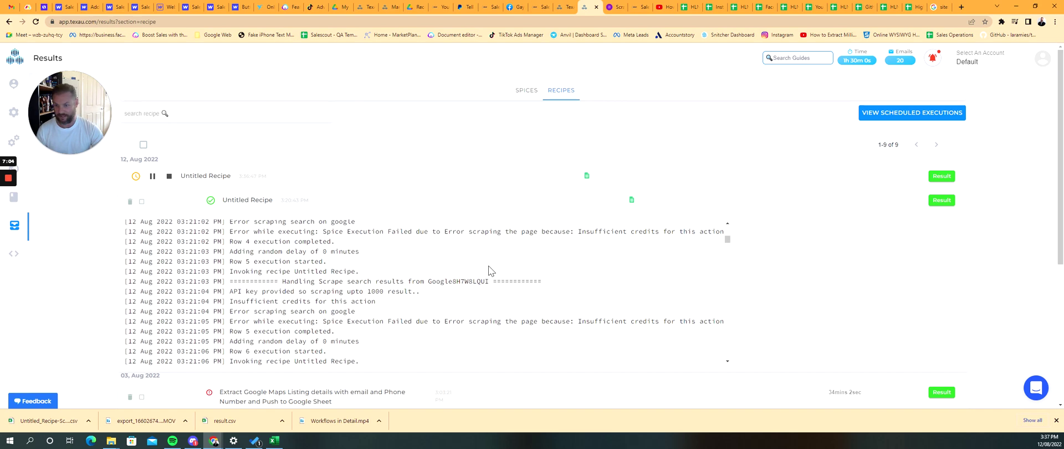
{"action": "scroll", "coordinate": [488, 277], "scroll_direction": "down", "scroll_amount": 5}
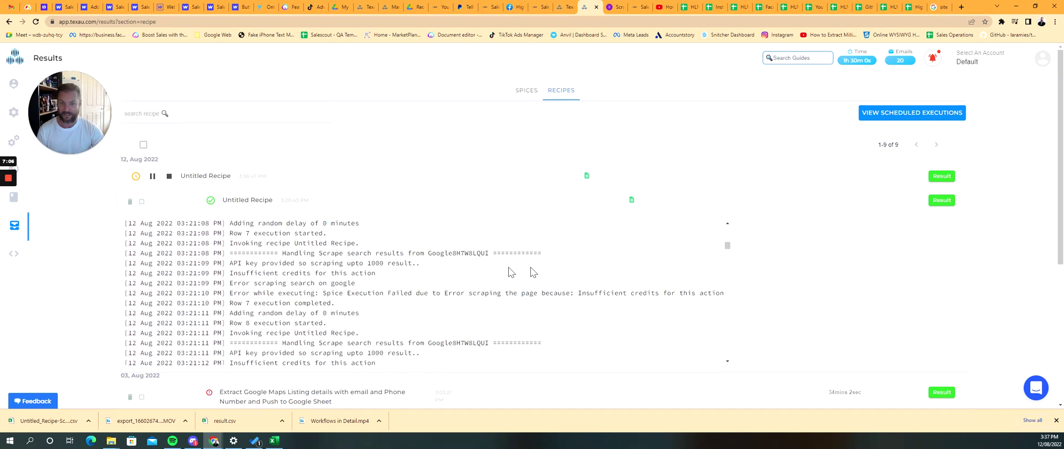
{"action": "scroll", "coordinate": [697, 333], "scroll_direction": "down", "scroll_amount": 5}
{"action": "scroll", "coordinate": [698, 333], "scroll_direction": "down", "scroll_amount": 5}
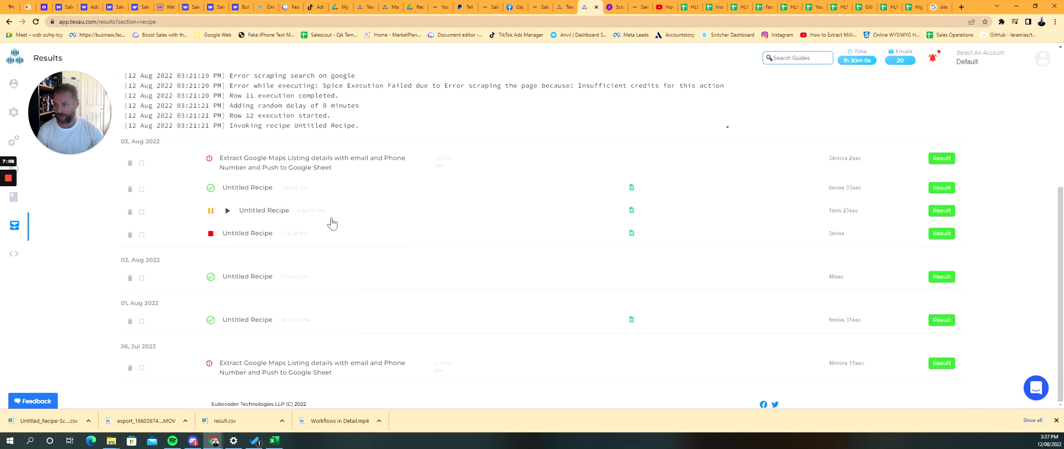
Step: View the 02 Aug run's logs and results table, then go back and expand the 01 Aug run's logs
{"action": "left_click", "coordinate": [319, 280]}
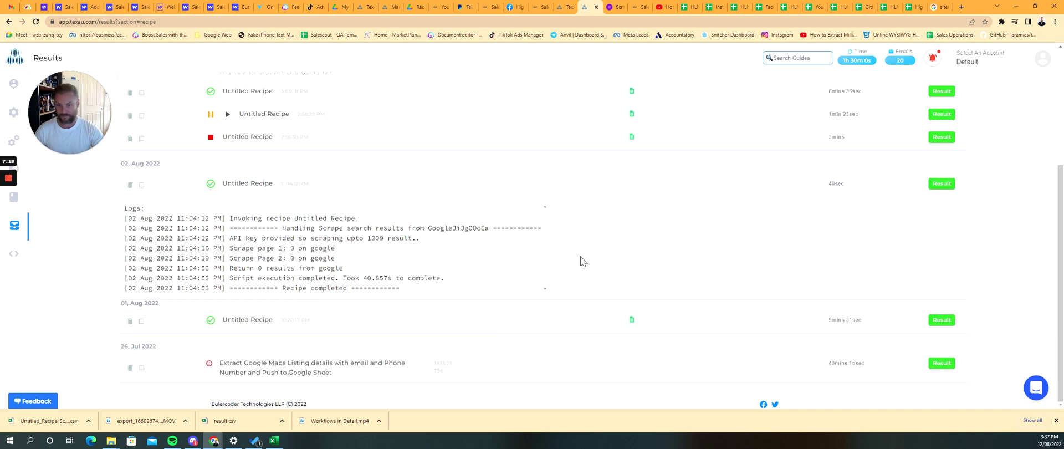
{"action": "left_click", "coordinate": [941, 185]}
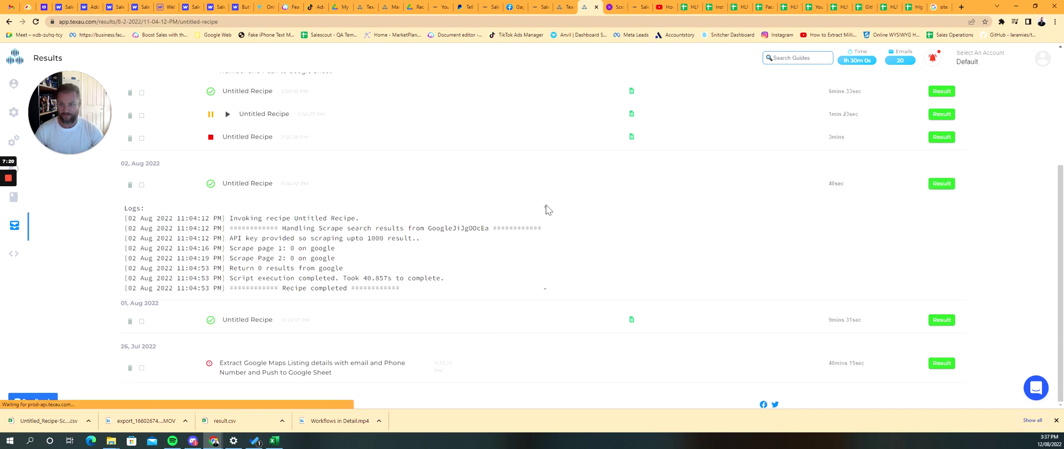
{"action": "left_click", "coordinate": [9, 22]}
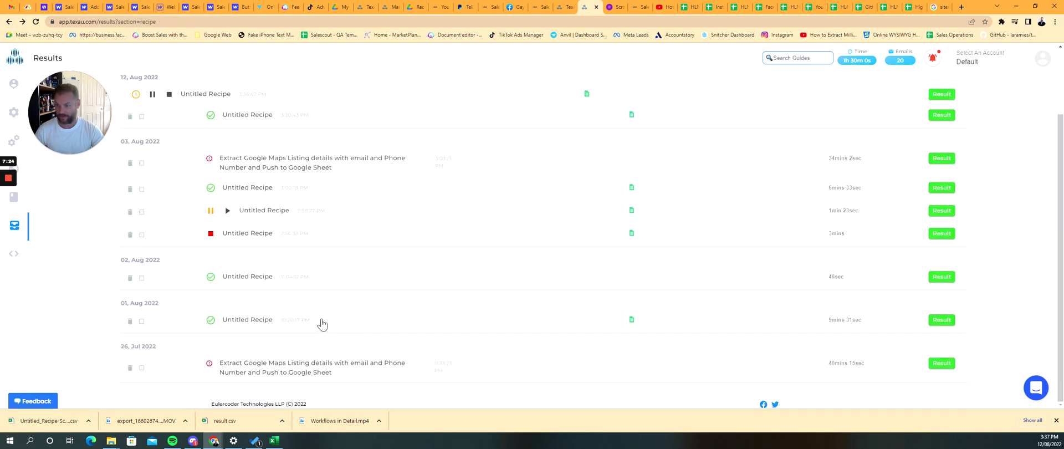
{"action": "left_click", "coordinate": [322, 321]}
{"action": "scroll", "coordinate": [666, 303], "scroll_direction": "down", "scroll_amount": 1}
Step: Open the 01 Aug results and page ahead to page 4, selecting row 22's phone and email
{"action": "left_click", "coordinate": [937, 296]}
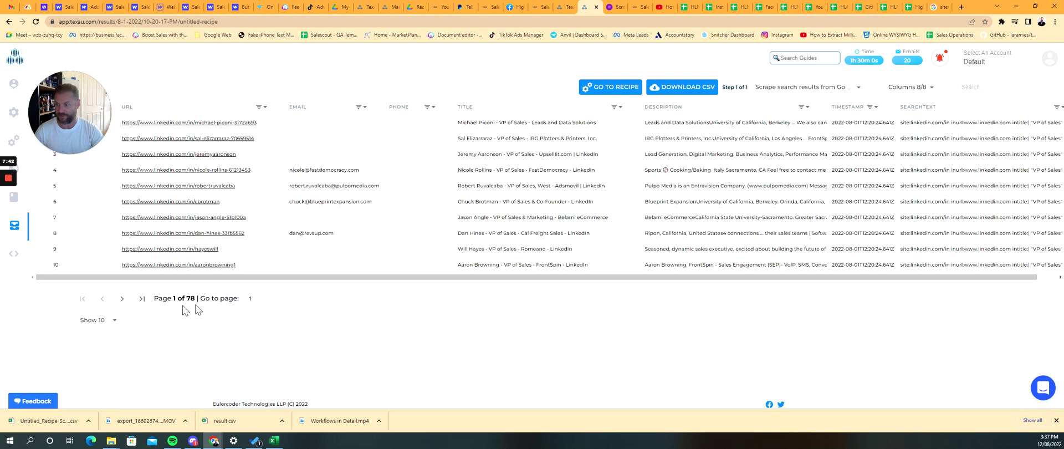
{"action": "left_click", "coordinate": [123, 299]}
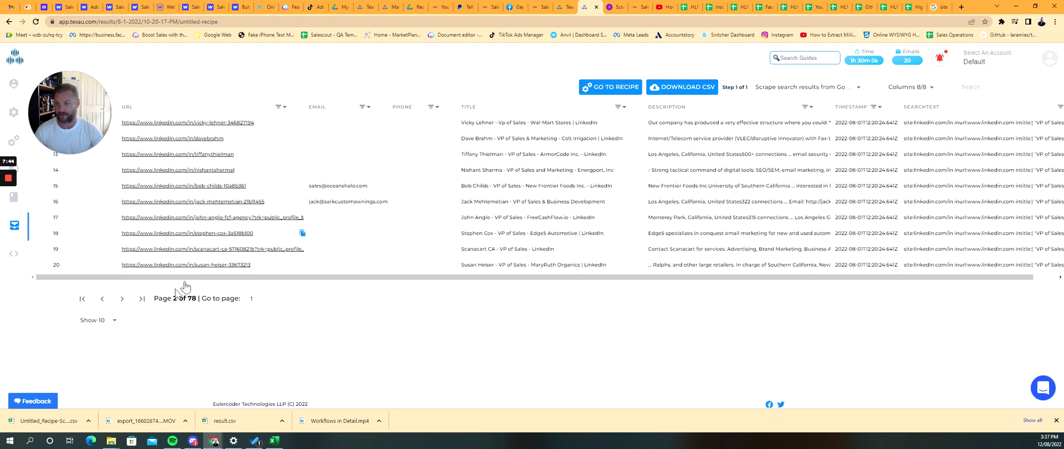
{"action": "left_click", "coordinate": [123, 299]}
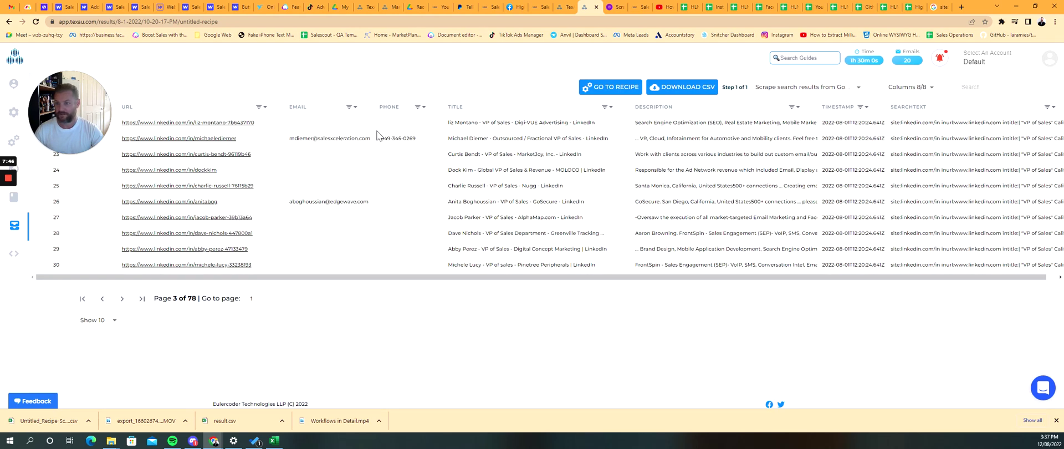
{"action": "triple_click", "coordinate": [387, 139]}
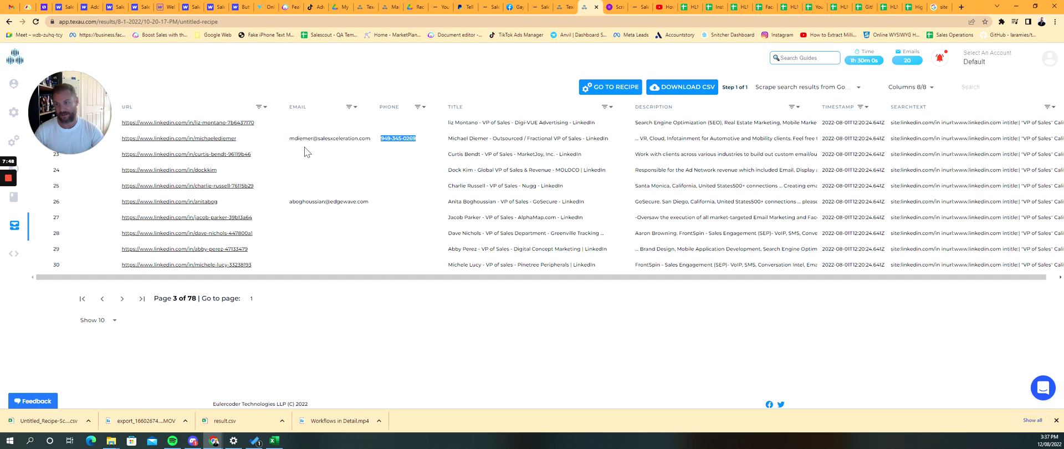
{"action": "left_click_drag", "start_coordinate": [313, 139], "coordinate": [362, 141]}
{"action": "triple_click", "coordinate": [398, 138]}
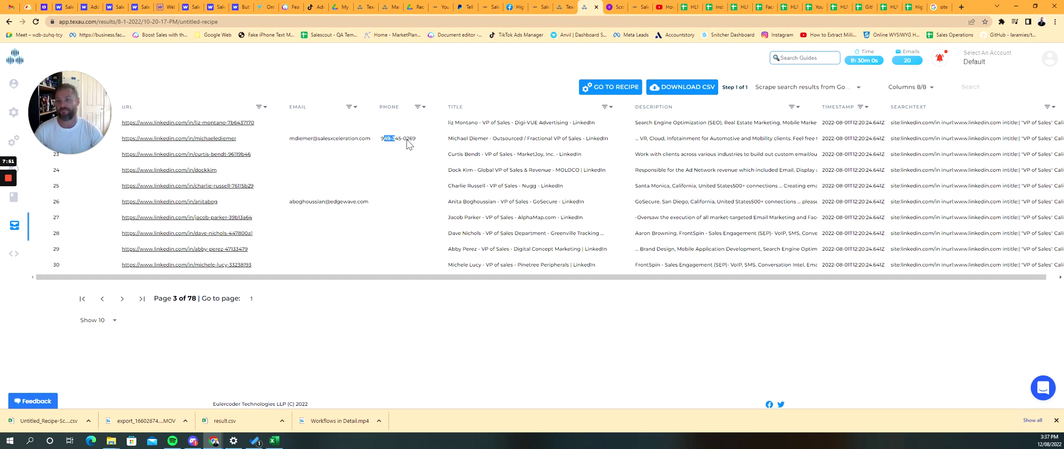
{"action": "left_click", "coordinate": [123, 304]}
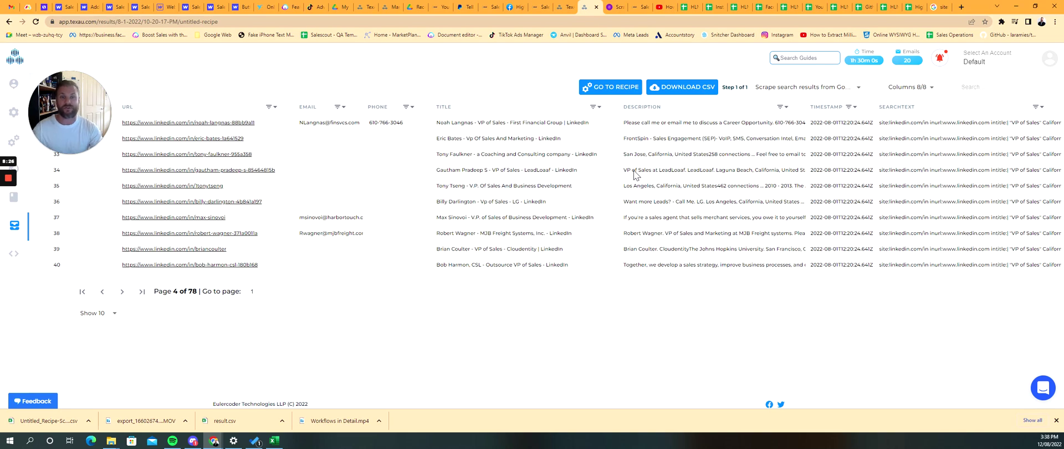
Step: Switch past the Instagram sheet to the HLN - Facebook Email & Phone Scraper sheet and scroll its rows
{"action": "left_click", "coordinate": [714, 7]}
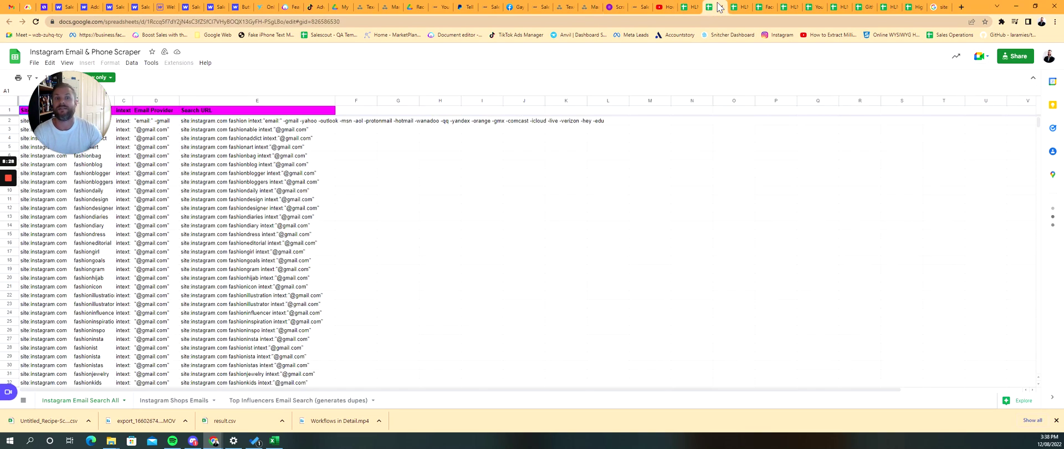
{"action": "left_click", "coordinate": [786, 7]}
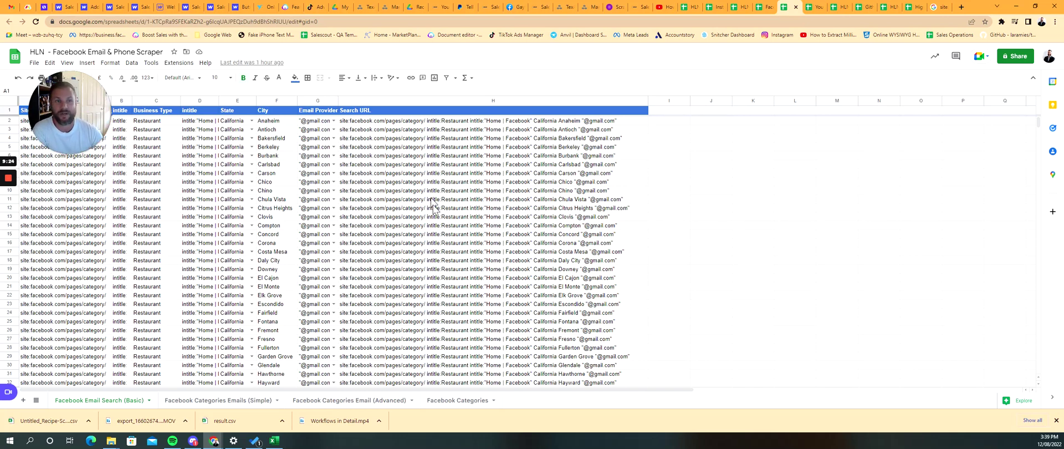
{"action": "scroll", "coordinate": [423, 220], "scroll_direction": "down", "scroll_amount": 5}
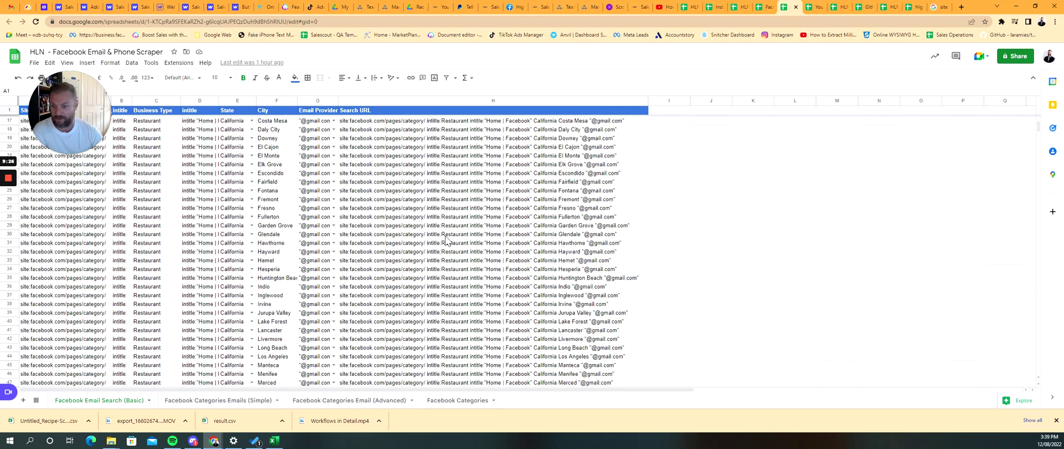